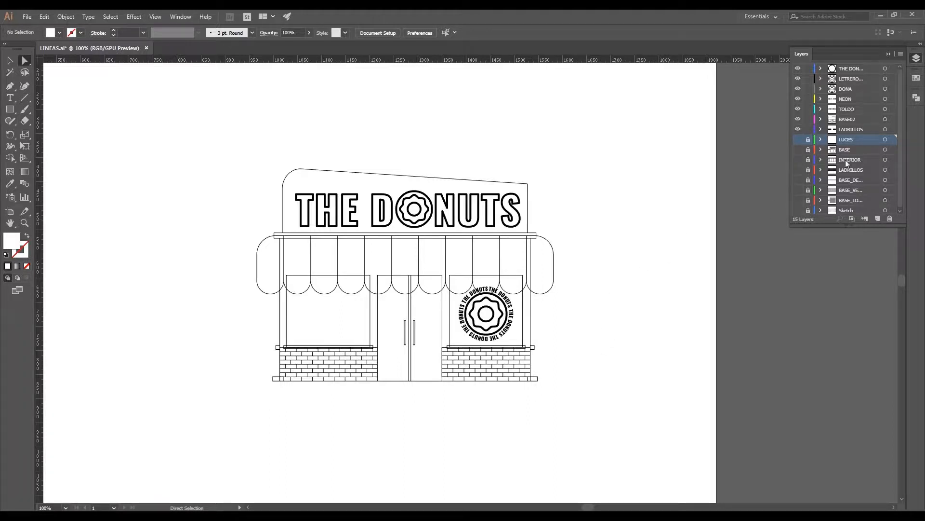
Toggle each visible line-art layer off and on, from LADRILLOS up to the topmost layer, to examine what each contains
left_click(798, 129)
left_click(798, 129)
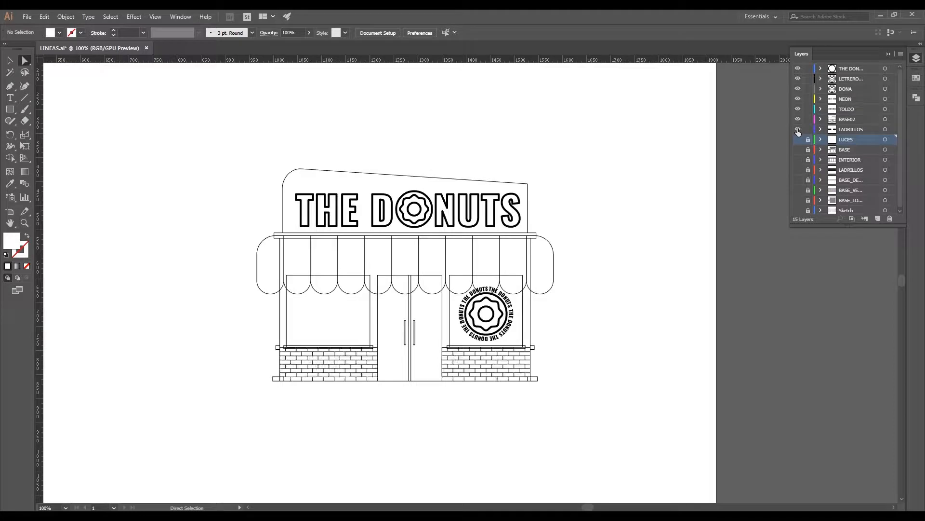
left_click(799, 119)
left_click(798, 119)
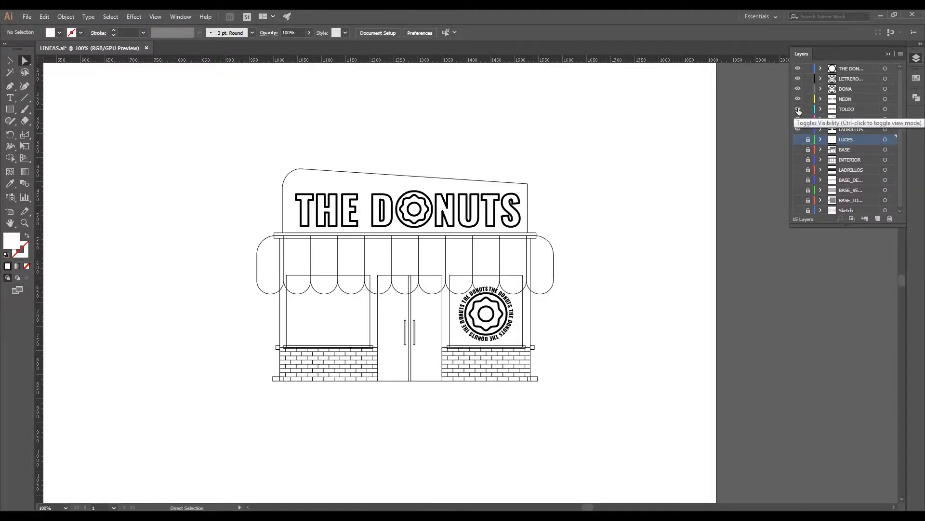
left_click(798, 109)
left_click(798, 109)
left_click(798, 99)
left_click(798, 99)
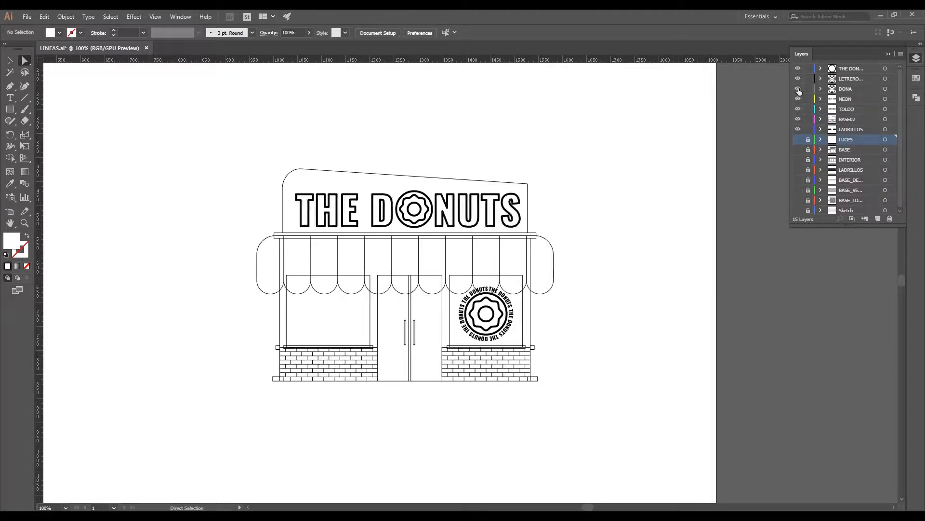
left_click(798, 89)
left_click(798, 88)
left_click(799, 79)
left_click(798, 78)
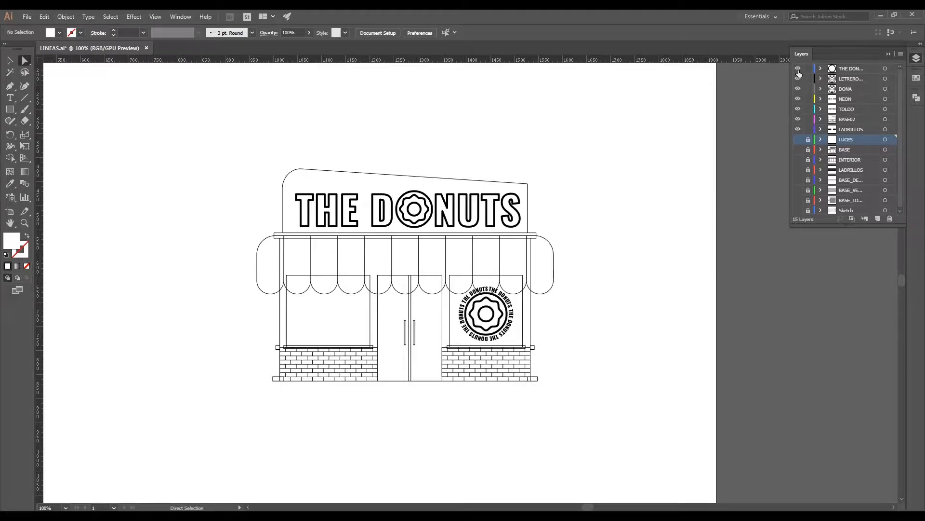
left_click(799, 70)
left_click(798, 70)
Create a new layer between LADRILLOS and LUCES and give it a name beginning with BASE_LO
left_click(878, 219)
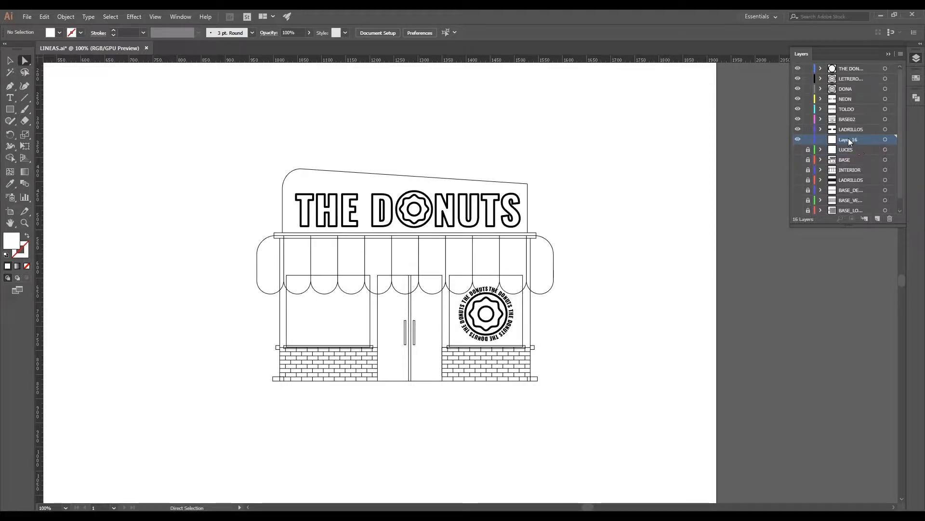
double_click(849, 140)
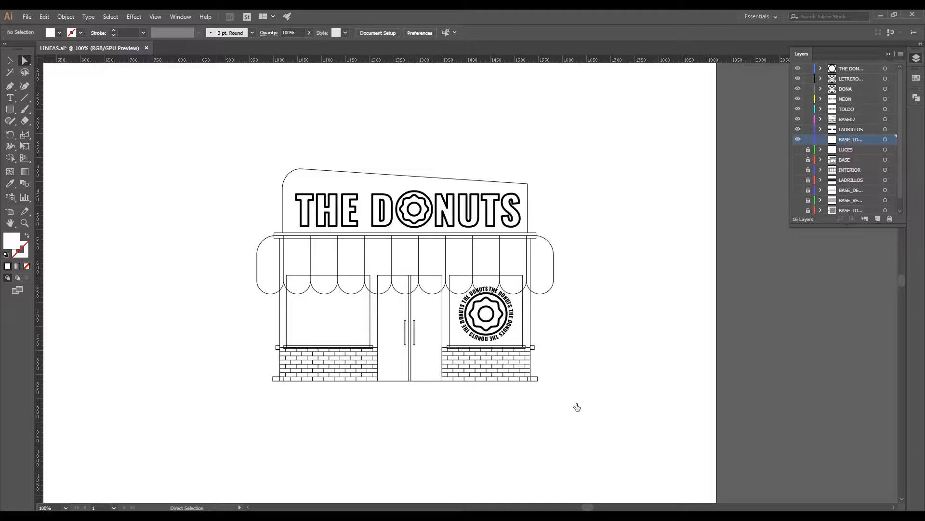
Identify the storefront outlines on the BASE02 layer and lock every layer above it, from TOLDO to the topmost one
scroll(415, 361, "up", 5)
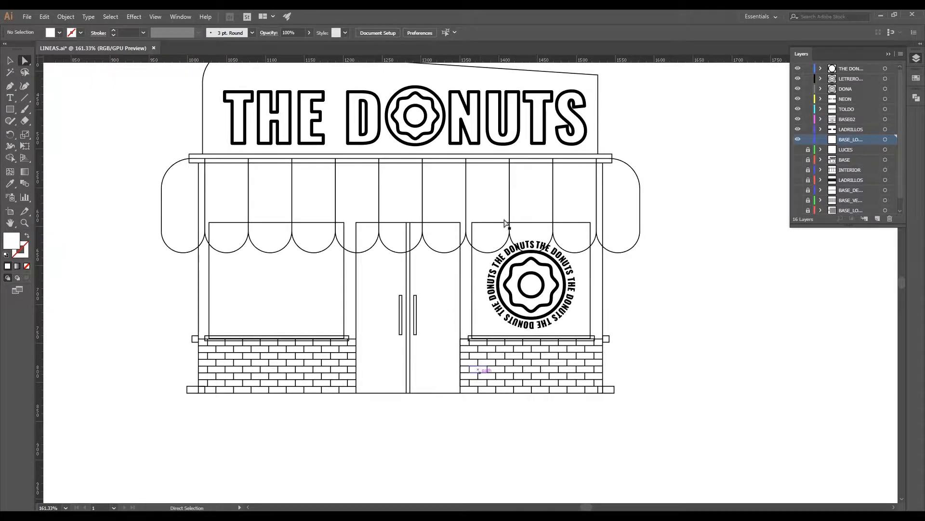
left_click_drag(501, 245, 517, 296)
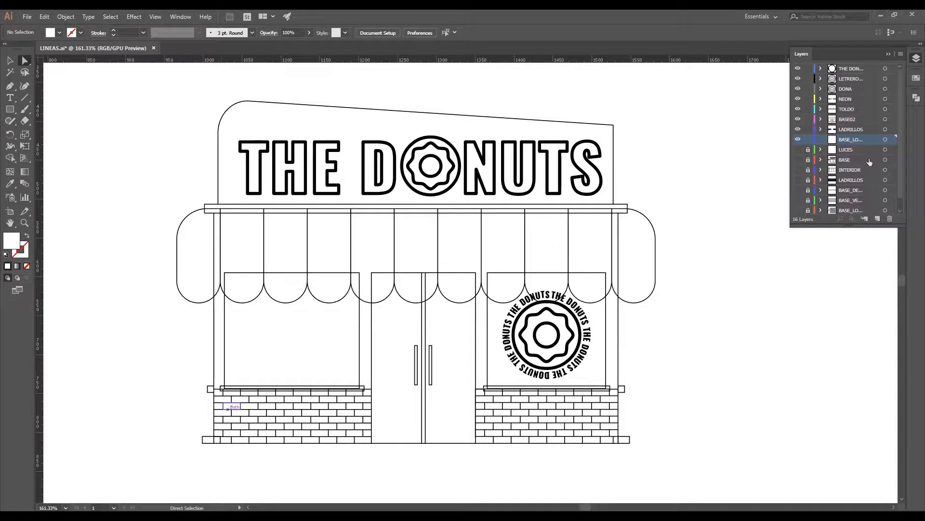
left_click(823, 141)
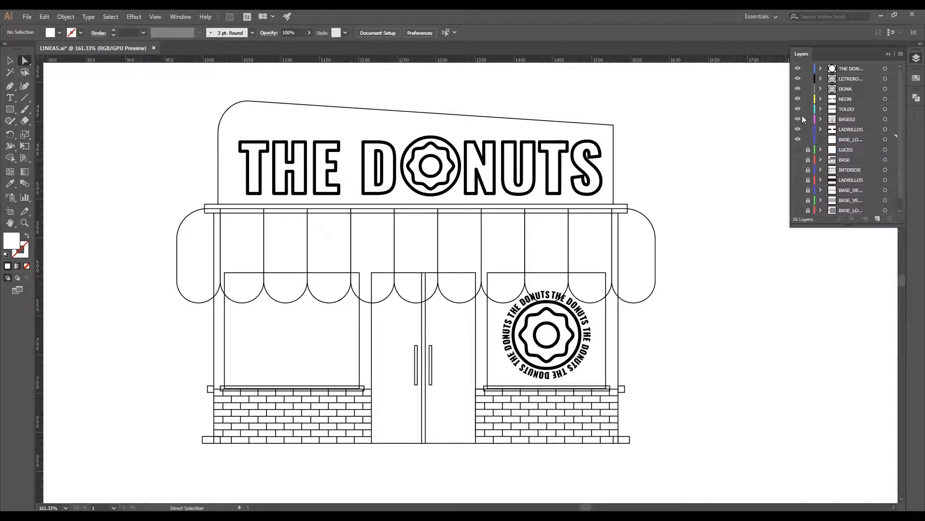
left_click(797, 118)
left_click(798, 117)
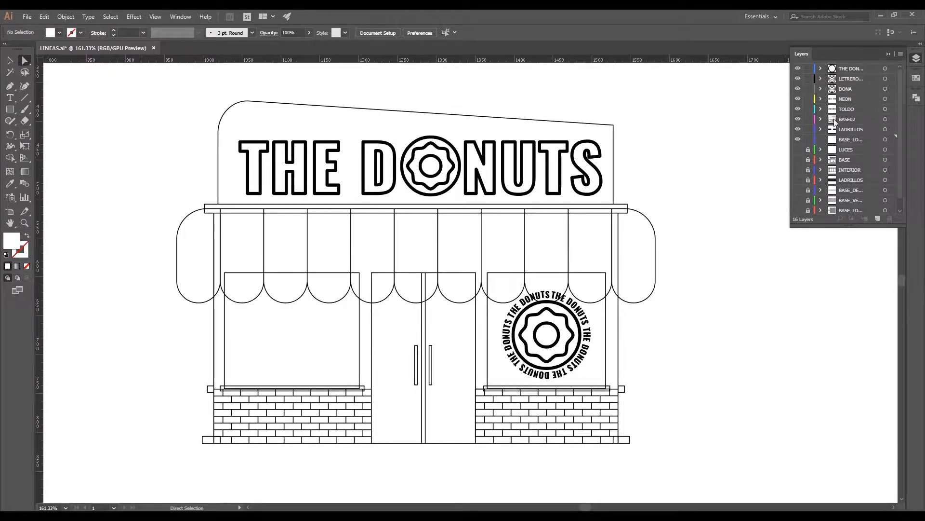
left_click(613, 125)
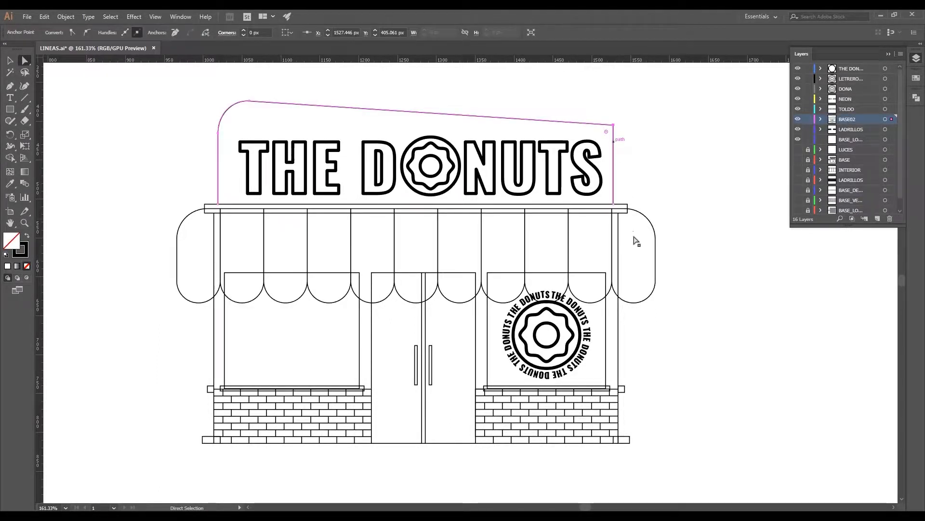
left_click_drag(808, 109, 809, 68)
Select the sign panel, cornice bars, wall, right ledge block and both bottom end pieces on BASE02, and copy them
left_click_drag(178, 108, 668, 290)
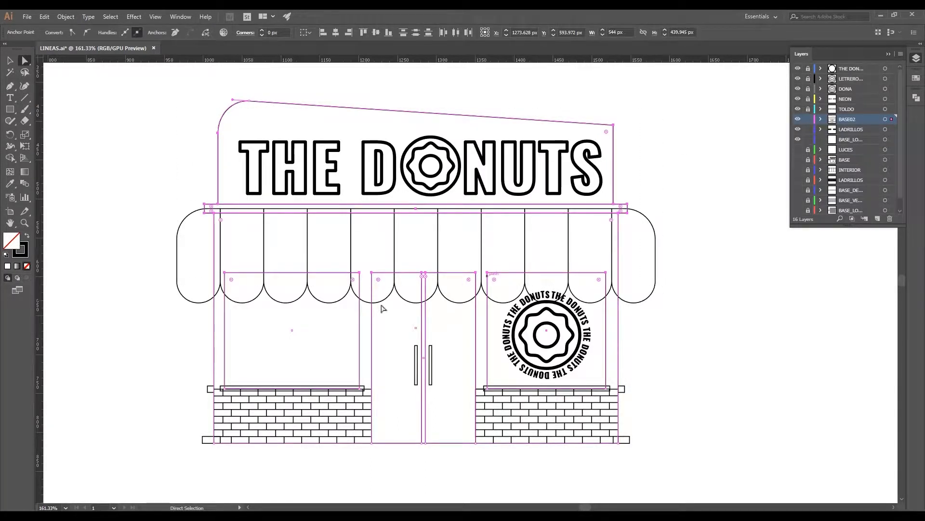
left_click_drag(172, 83, 687, 256)
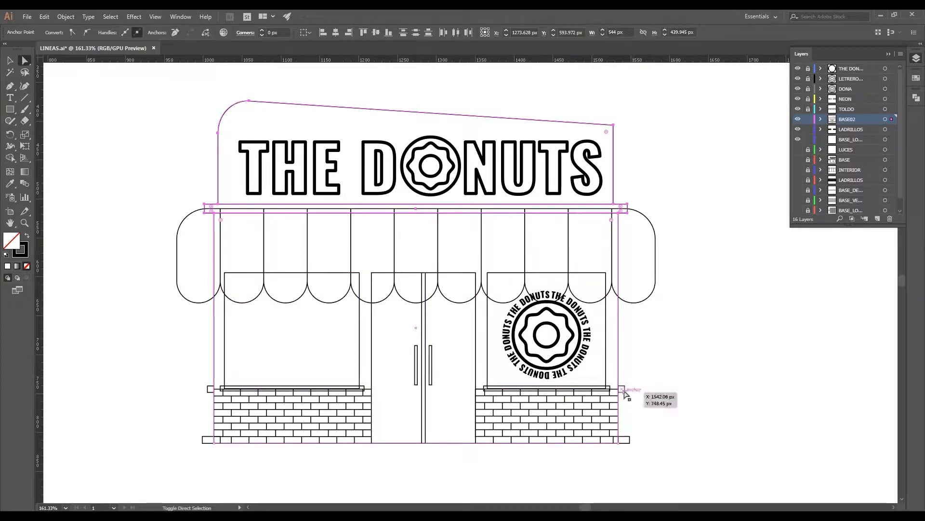
left_click(626, 436, "shift")
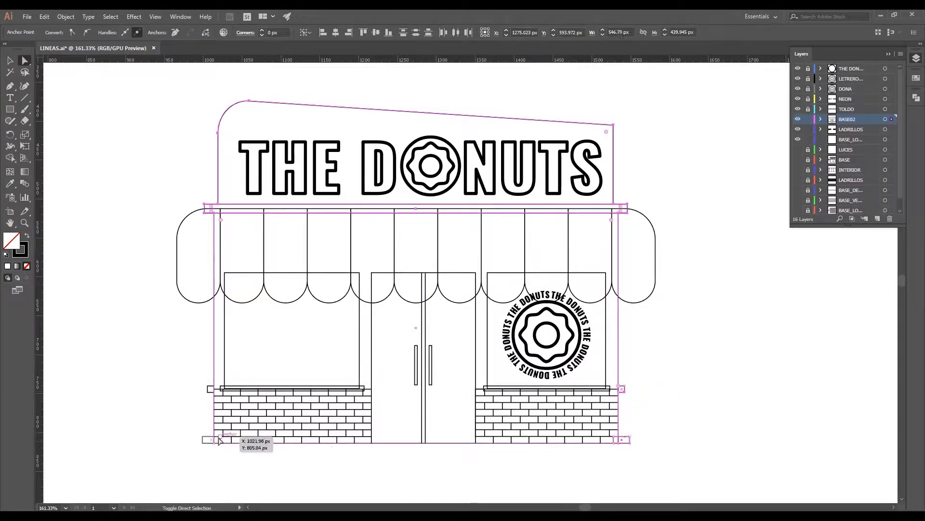
left_click(207, 436, "shift")
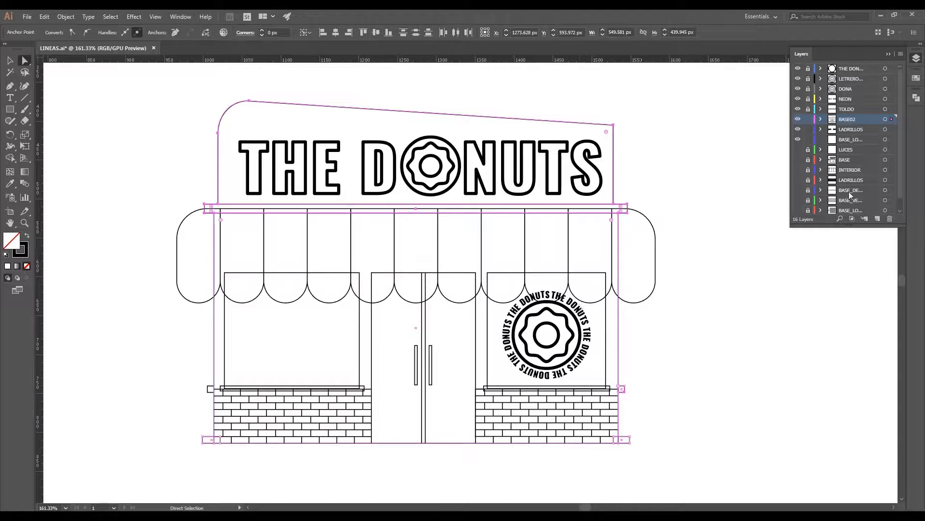
key("ctrl+c")
Lock BASE02, paste the copied outlines in place on the new base layer and swap their fill and stroke
left_click(808, 120)
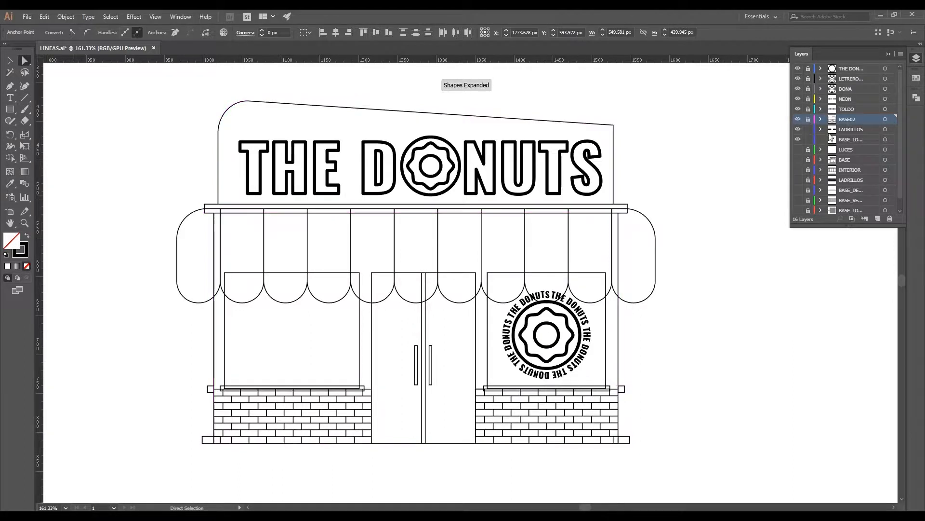
left_click(846, 142)
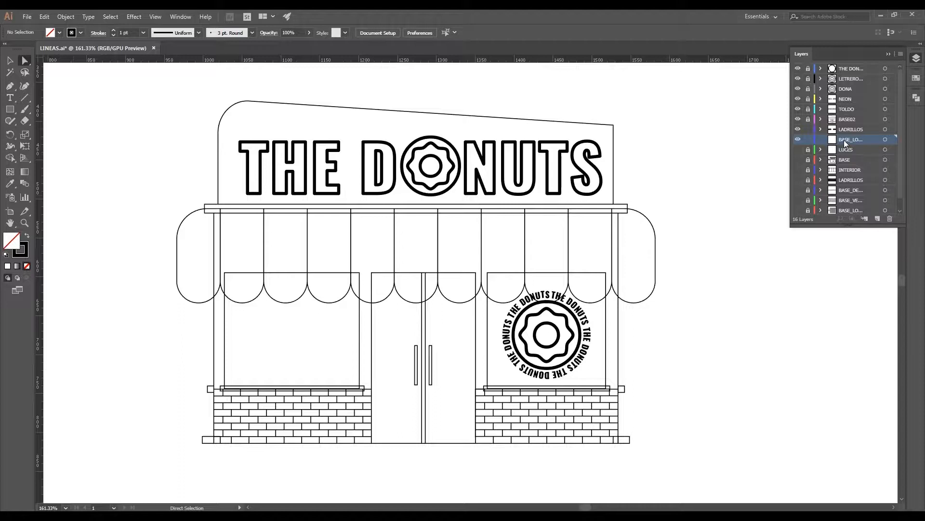
key("ctrl+f")
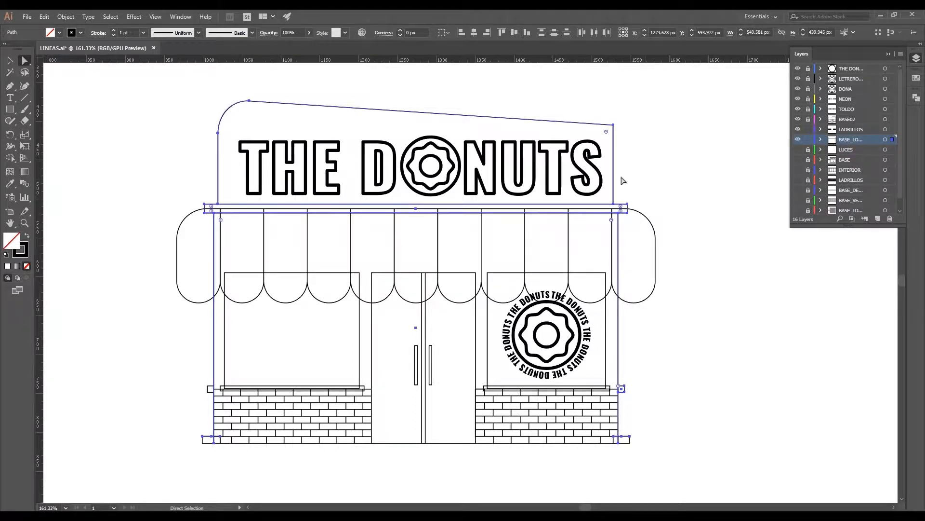
key("shift+x")
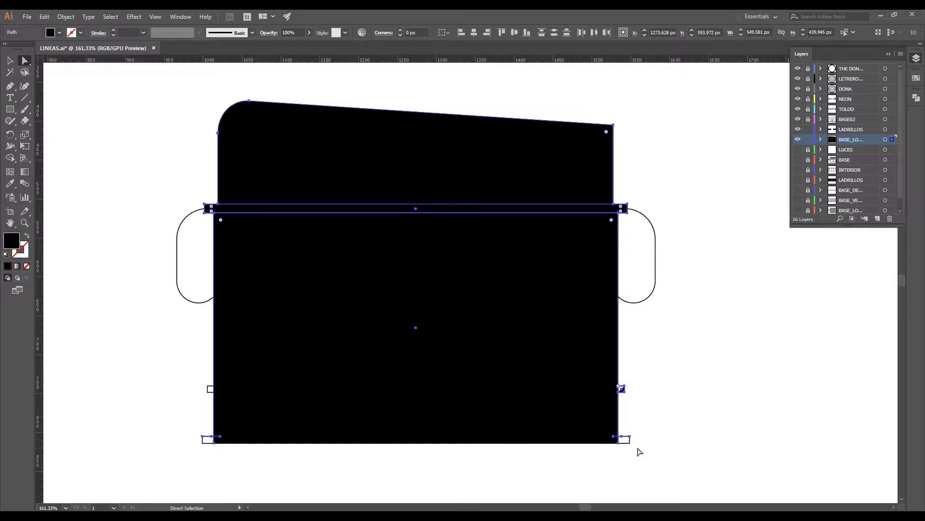
Set the pasted storefront shapes' fill to grey #686868 and deselect them
double_click(12, 245)
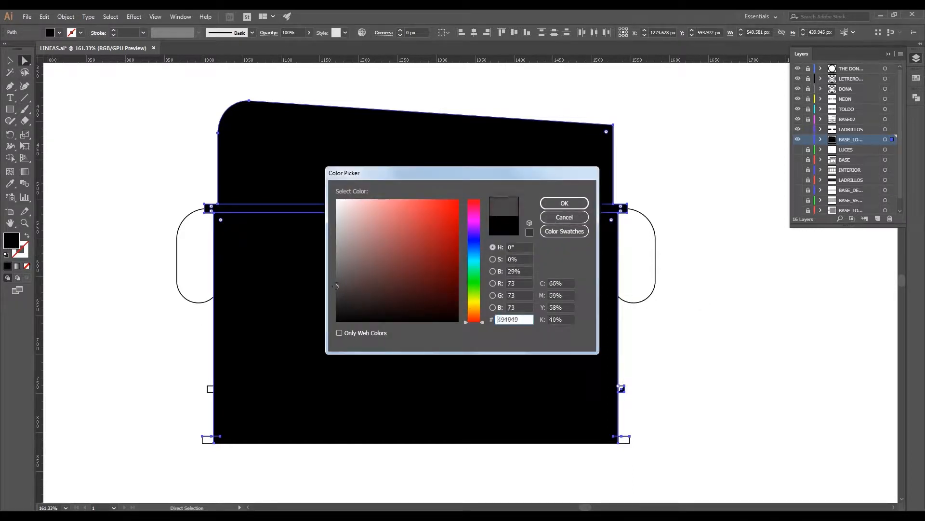
type("5b5b5b")
left_click(564, 202)
left_click(683, 354)
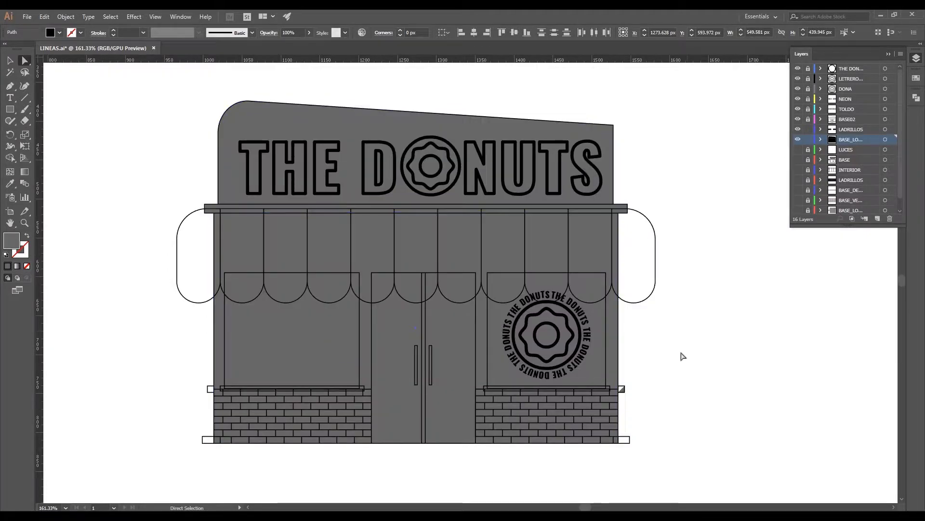
Delete the half-filled triangular piece from the ledge block at the wall's right edge
left_click_drag(626, 394, 603, 308)
left_click_drag(574, 339, 588, 317)
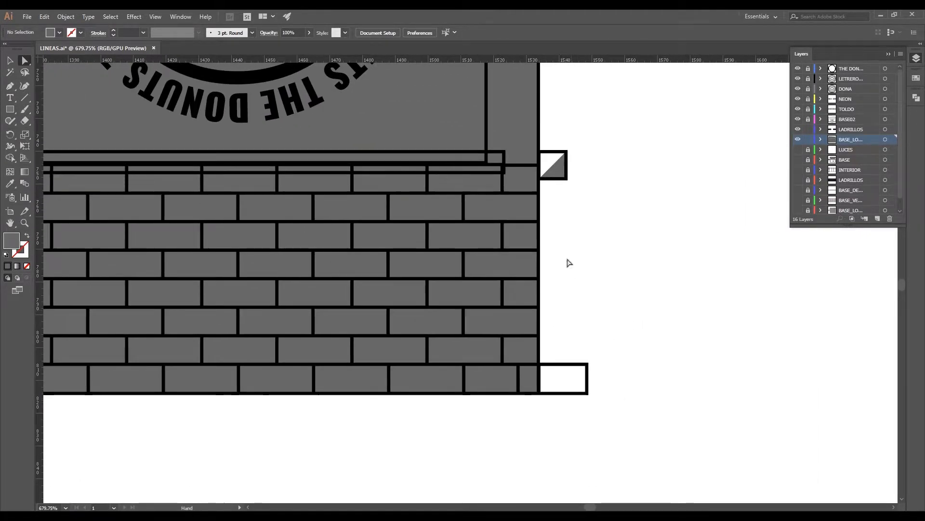
left_click(558, 171)
left_click_drag(561, 194, 553, 307)
left_click_drag(528, 274, 611, 293)
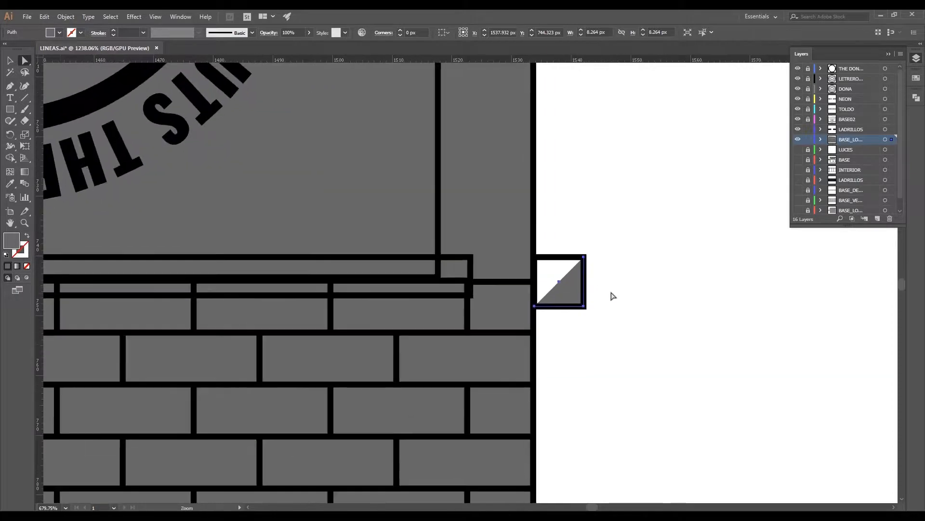
key("Delete")
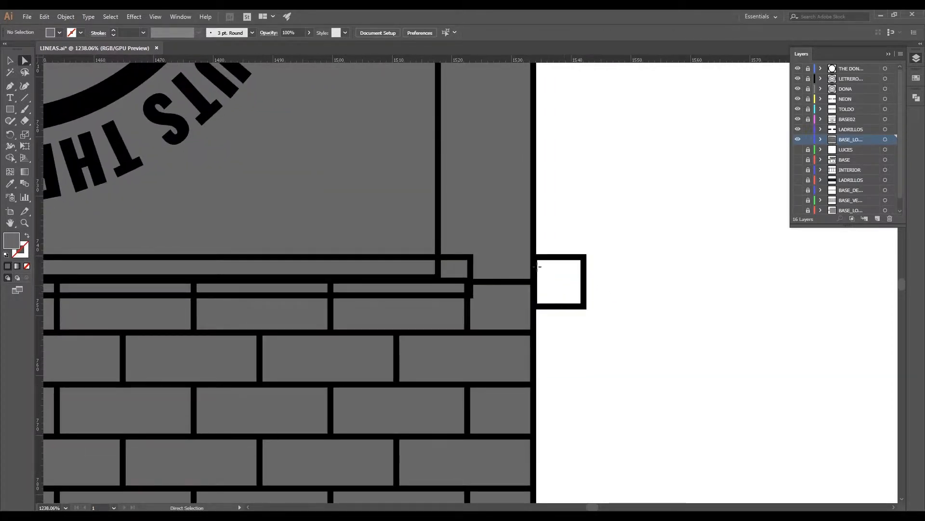
Draw grey rectangles over the right ledge block, about 8.3 px square, and the right plinth end, about 16.6 by 9.1 px
key("m")
left_click_drag(535, 258, 585, 307)
left_click_drag(584, 398, 583, 296)
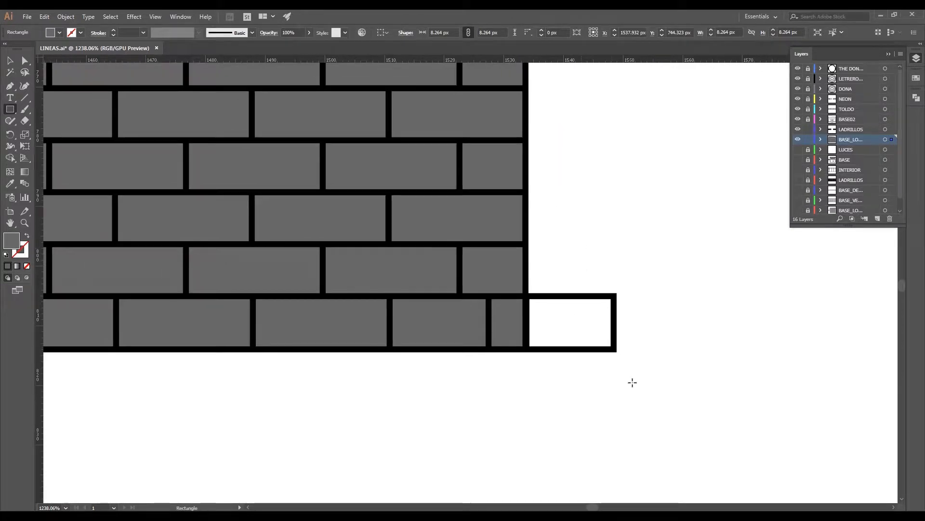
left_click_drag(615, 349, 515, 295)
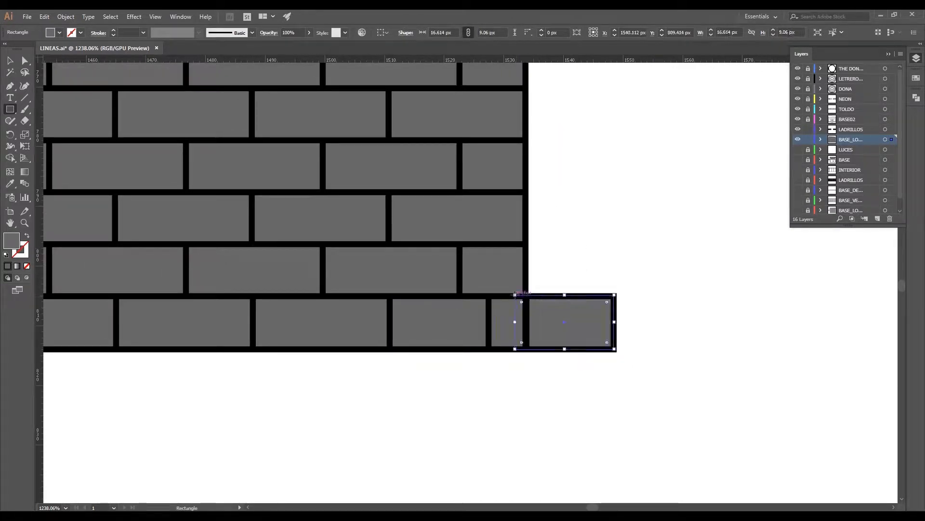
Draw grey rectangles over the left plinth end, about 23.5 by 8.7 px, and the left ledge block, about 13.8 by 8.3 px
scroll(356, 298, "down", 3)
left_click_drag(356, 299, 839, 304)
left_click_drag(82, 290, 645, 338)
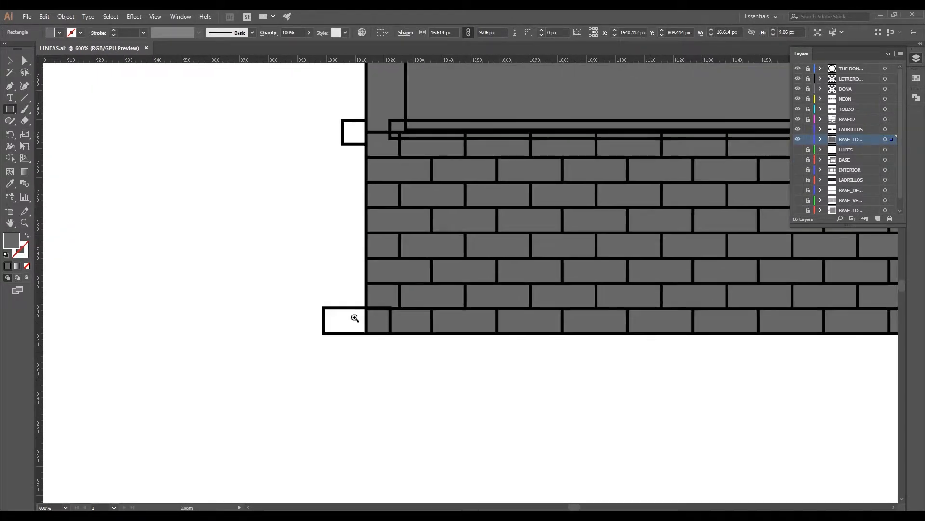
left_click_drag(355, 318, 446, 334)
left_click_drag(300, 302, 426, 349)
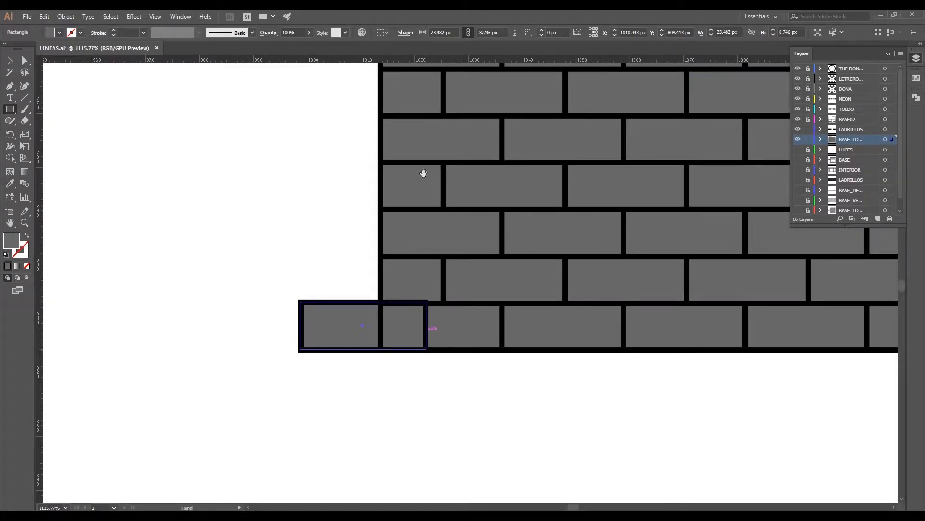
left_click_drag(424, 174, 448, 434)
left_click_drag(360, 215, 434, 259)
Lock the filled base layer and add a new layer above it with a name beginning with BASE_LA
left_click_drag(435, 258, 439, 434)
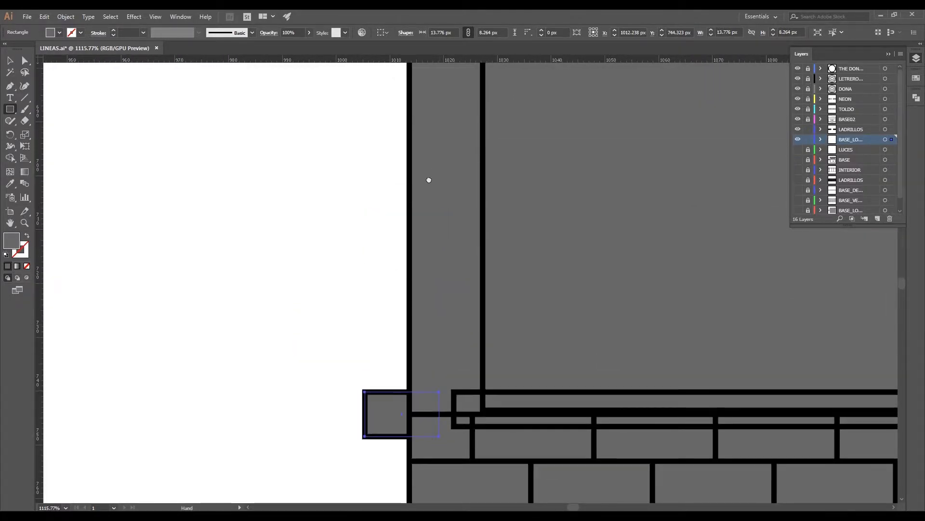
scroll(427, 179, "down", 3)
left_click_drag(787, 249, 599, 316)
scroll(599, 316, "down", 3)
left_click_drag(798, 360, 502, 277)
left_click_drag(390, 202, 456, 328)
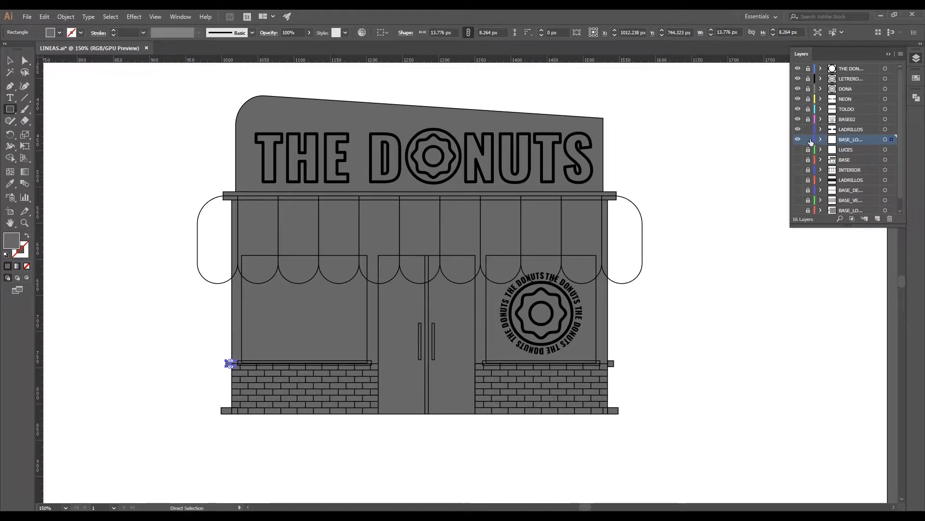
left_click(811, 139)
left_click(877, 218)
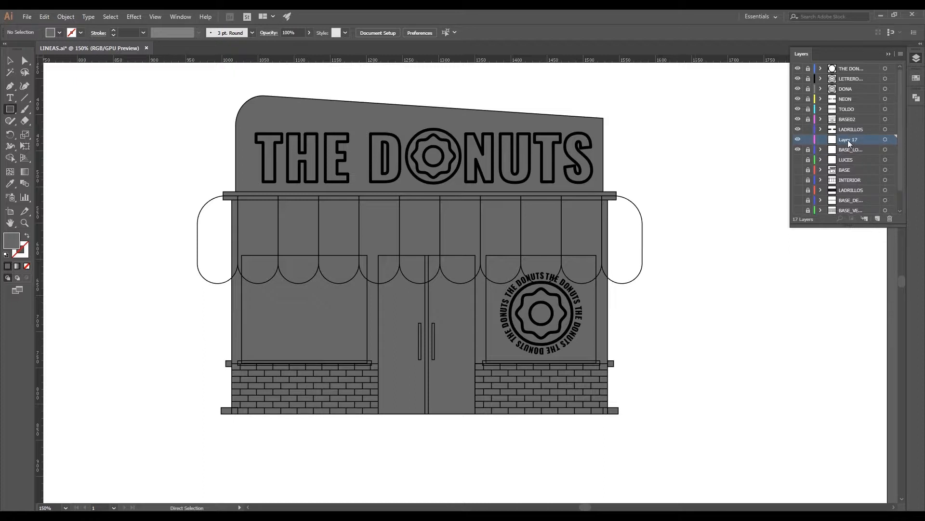
double_click(849, 140)
key("BackSpace")
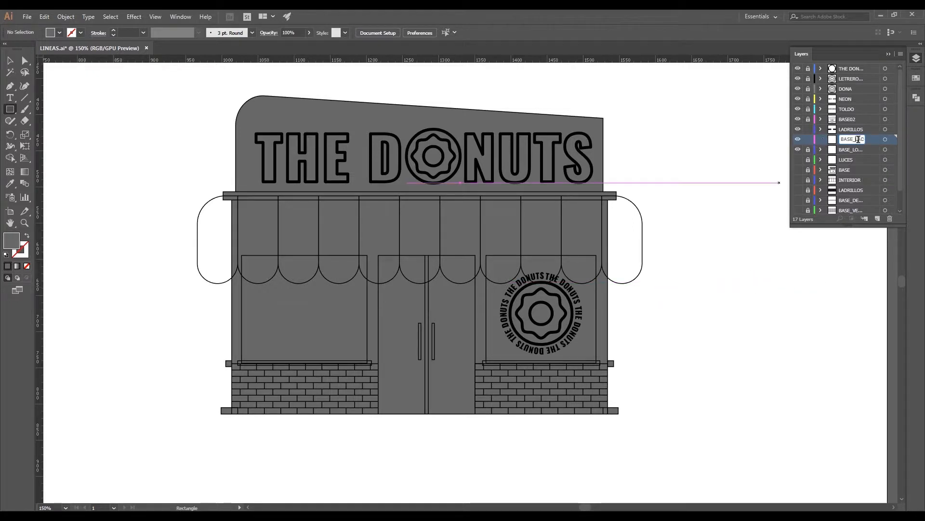
key("Return")
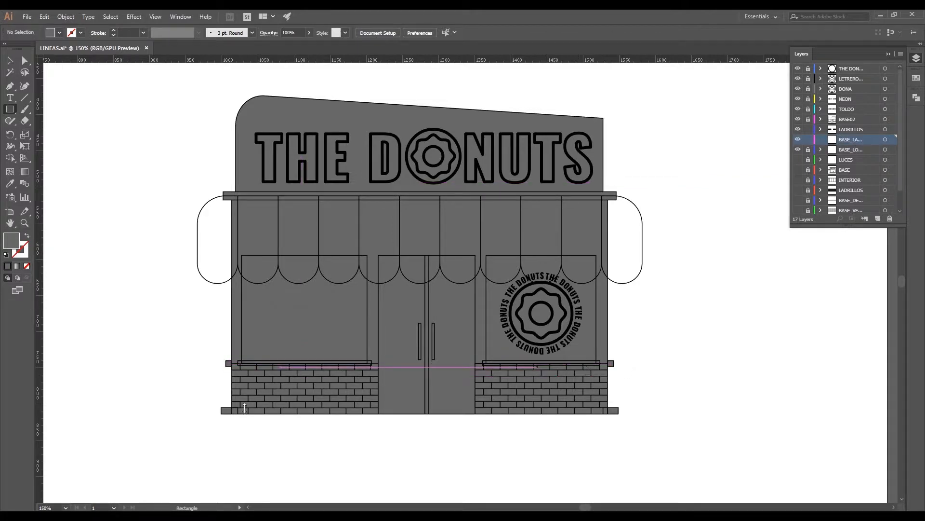
Choose a darker grey fill and draw a rectangle over the left brick wall, about 204.1 by 69.5 px
left_click_drag(251, 378, 462, 313)
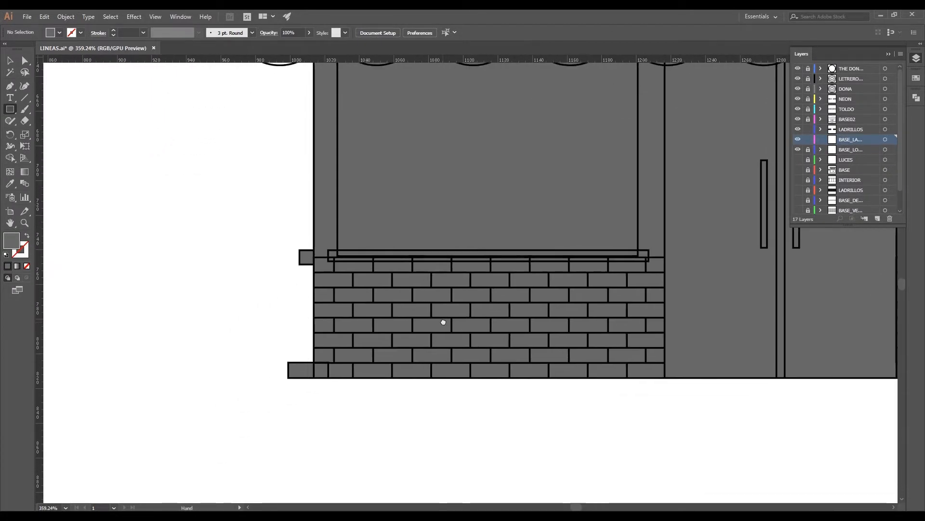
double_click(15, 245)
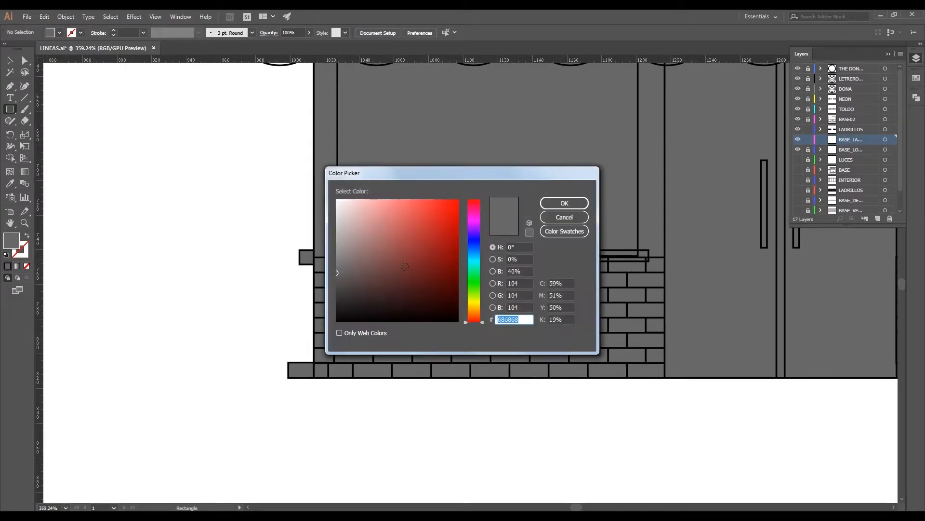
left_click(336, 281)
left_click(561, 203)
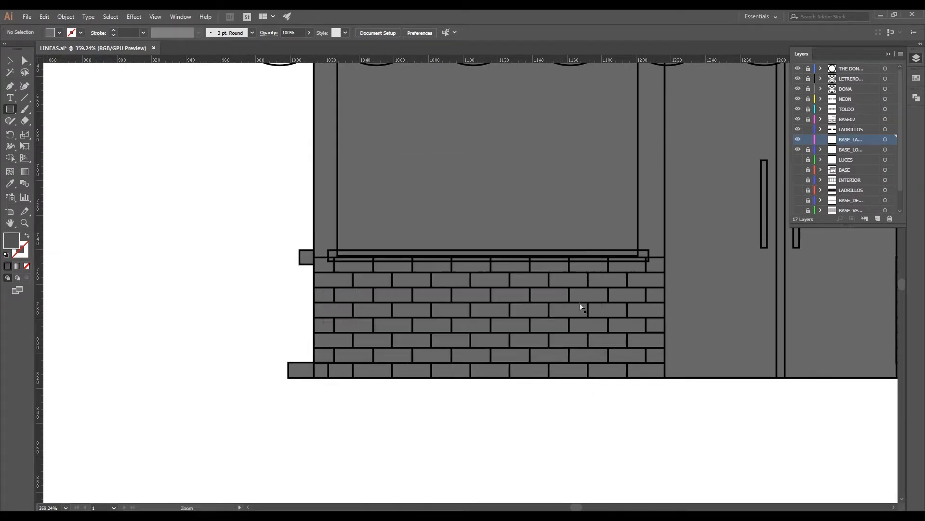
left_click_drag(530, 291, 569, 293)
left_click_drag(233, 245, 714, 409)
key("v")
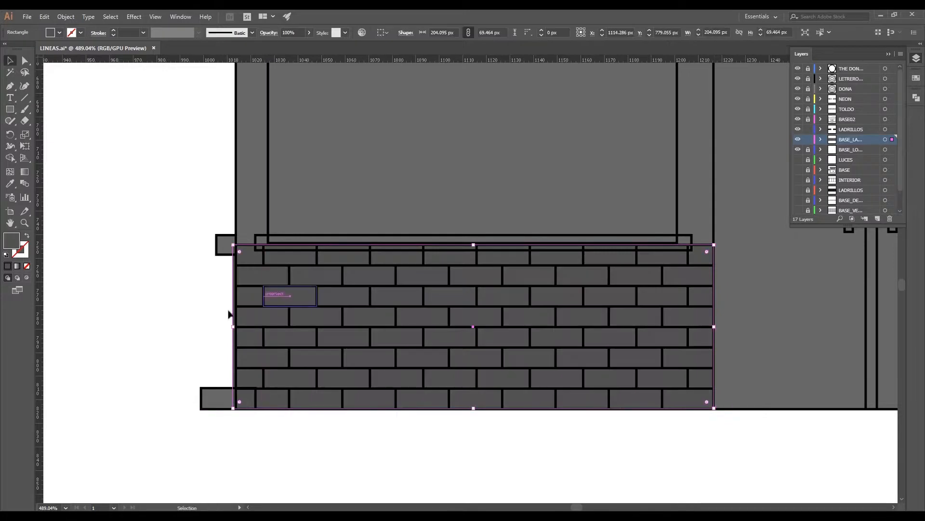
left_click_drag(233, 327, 379, 367)
left_click(221, 333)
Draw dark grey rectangles over the left plinth end, about 23.1 by 9 px, and the left ledge block, about 8.5 px square
scroll(188, 429, "up", 5)
key("m")
key("space")
left_click_drag(378, 192, 340, 337)
left_click_drag(337, 172, 381, 352)
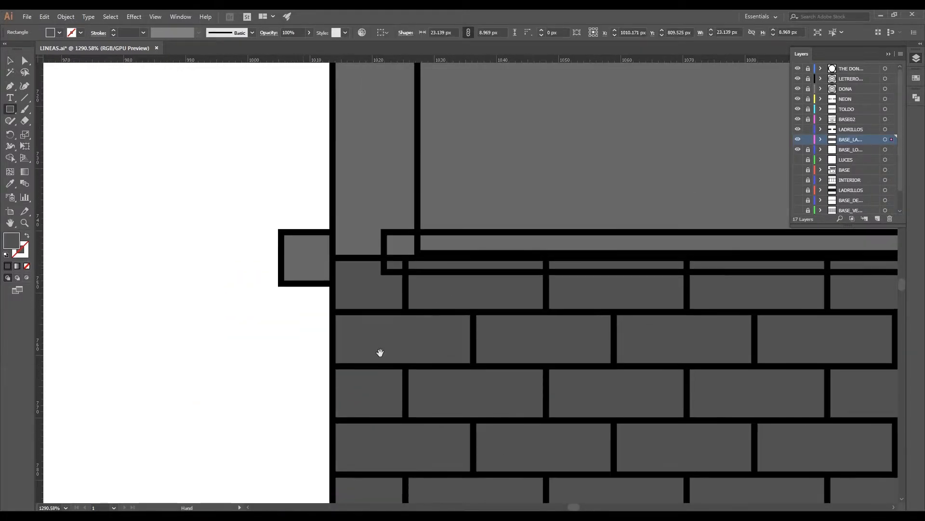
left_click_drag(279, 232, 333, 285)
scroll(590, 298, "down", 5)
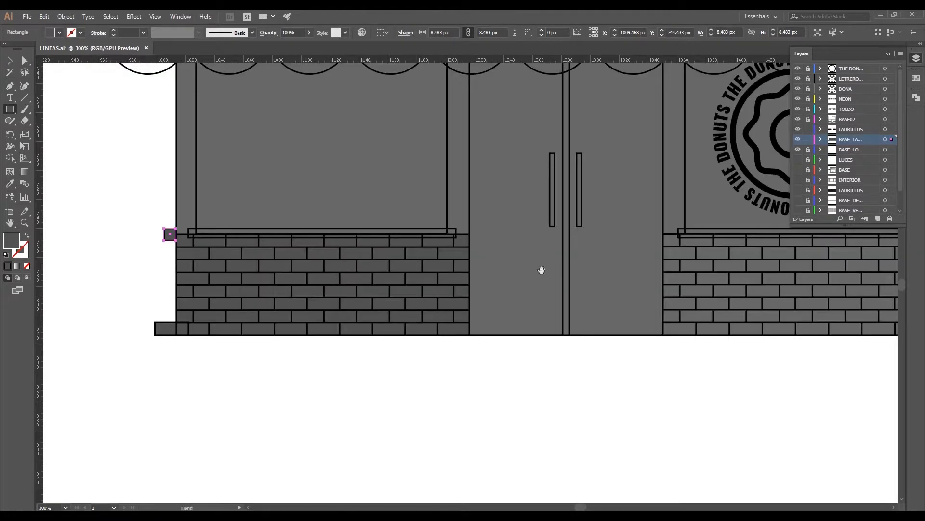
Cover the right brick wall, its plinth end (about 14.8 by 8.9 px) and its ledge block (about 8.3 px square) with dark grey rectangles
left_click_drag(589, 294, 235, 324)
mouse_move(306, 265)
left_mouse_down()
mouse_move(558, 324)
mouse_move(593, 365)
mouse_move(721, 350)
left_mouse_up()
key("ctrl+space")
left_click_drag(459, 351, 549, 406)
key("space")
left_click_drag(530, 166, 536, 362)
left_click_drag(466, 151, 528, 193)
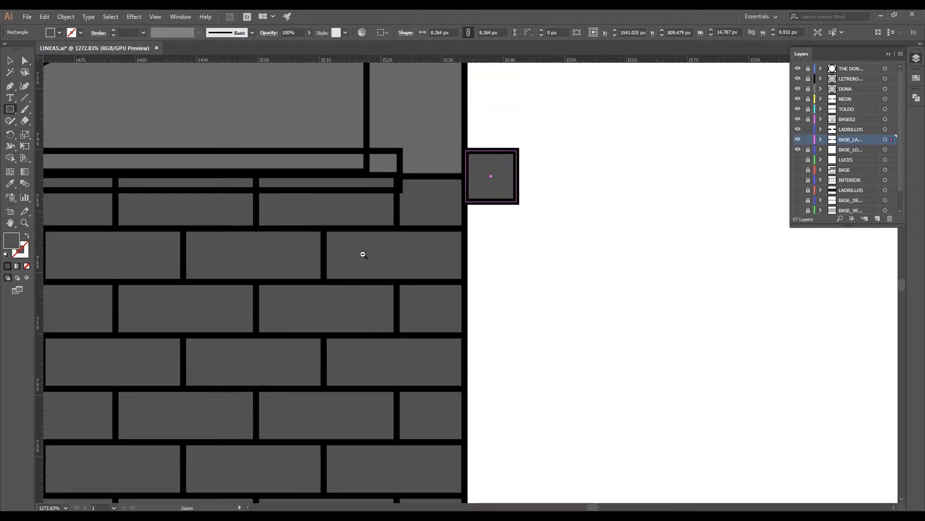
scroll(363, 254, "down", 6)
key("space")
left_click_drag(364, 254, 383, 216)
key("a")
left_click(485, 370)
Draw a rectangle over the right window sill above the brick wall, about 162.3 by 6.4 px
scroll(501, 298, "down", 4)
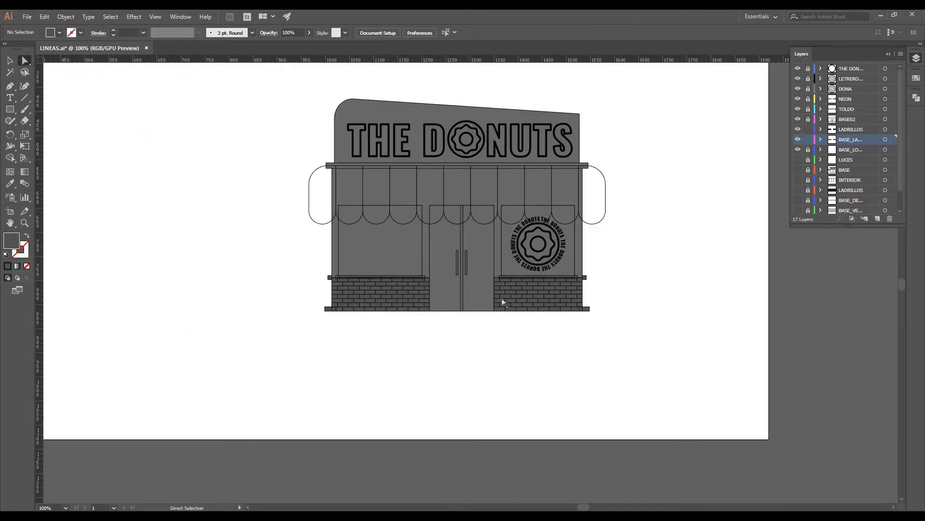
scroll(556, 211, "up", 3)
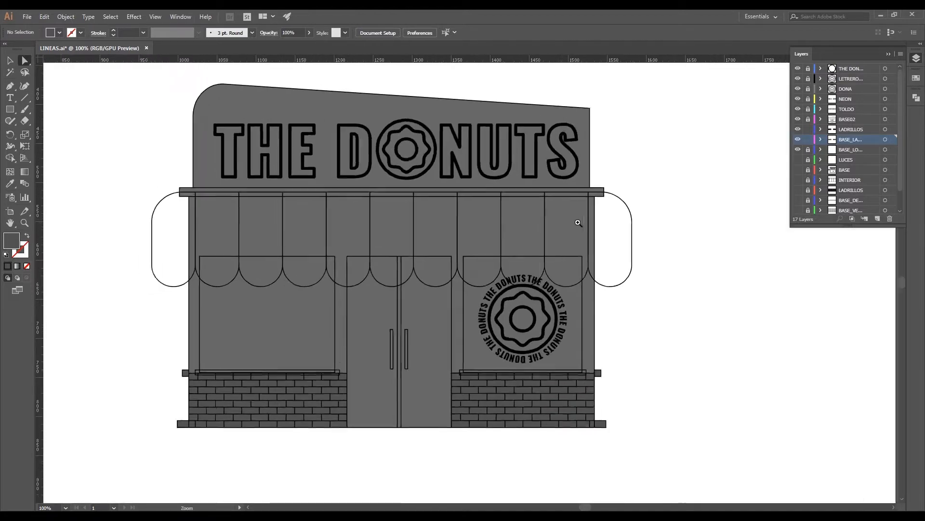
scroll(610, 385, "up", 5)
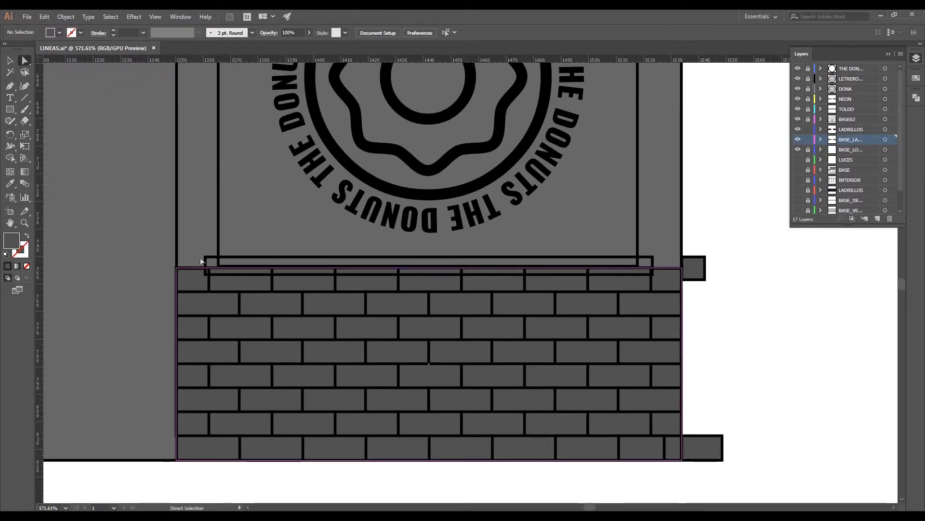
key("m")
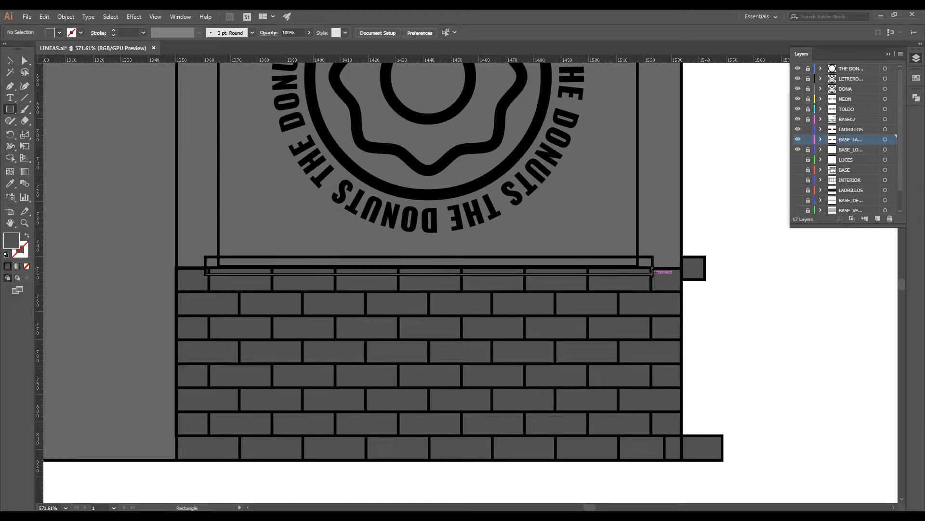
left_click_drag(653, 274, 205, 256)
Draw a rectangle over the left window sill above the brick wall, about 185.1 by 6.4 px
left_click_drag(198, 340, 452, 332)
left_click_drag(191, 294, 504, 316)
left_click_drag(206, 292, 411, 290)
left_click_drag(135, 266, 198, 261)
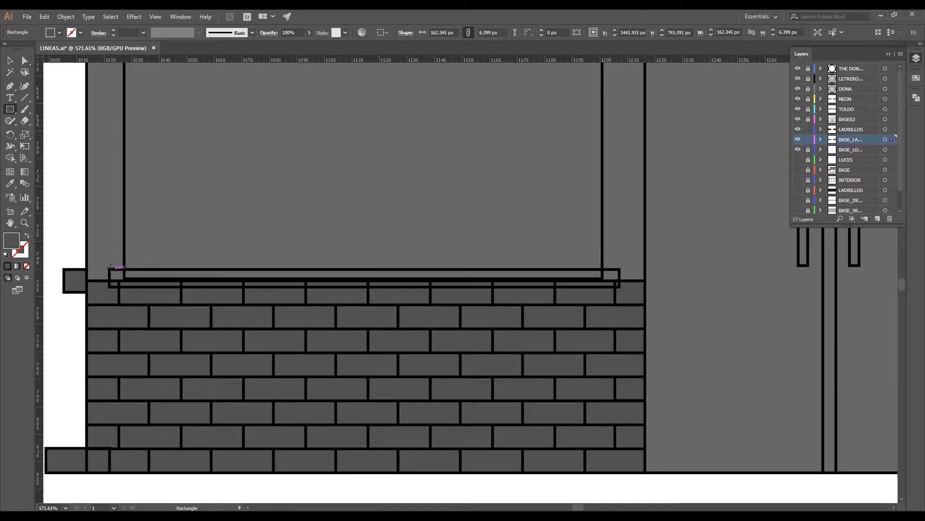
left_click_drag(109, 267, 622, 286)
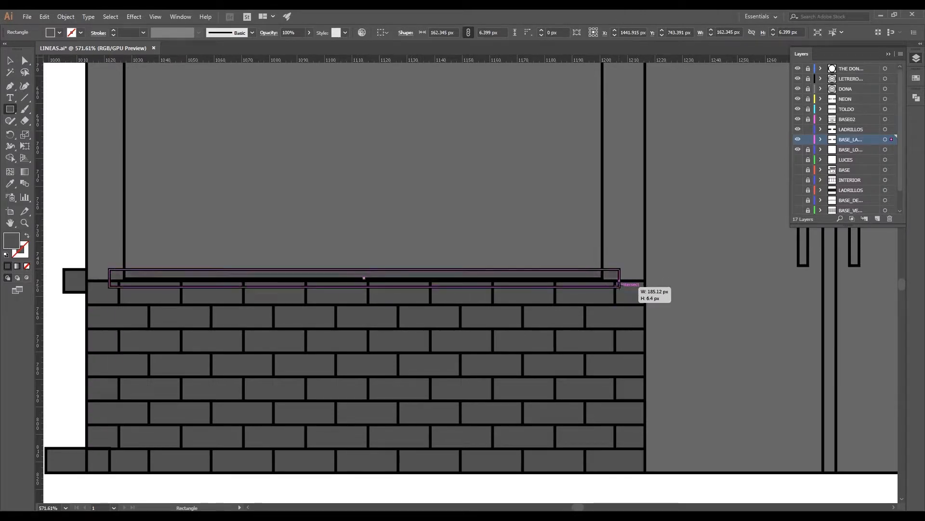
Set the fill of the right window sill rectangle to the near-black grey #282828
left_click_drag(594, 316, 371, 317)
left_click_drag(640, 314, 495, 314)
key("a")
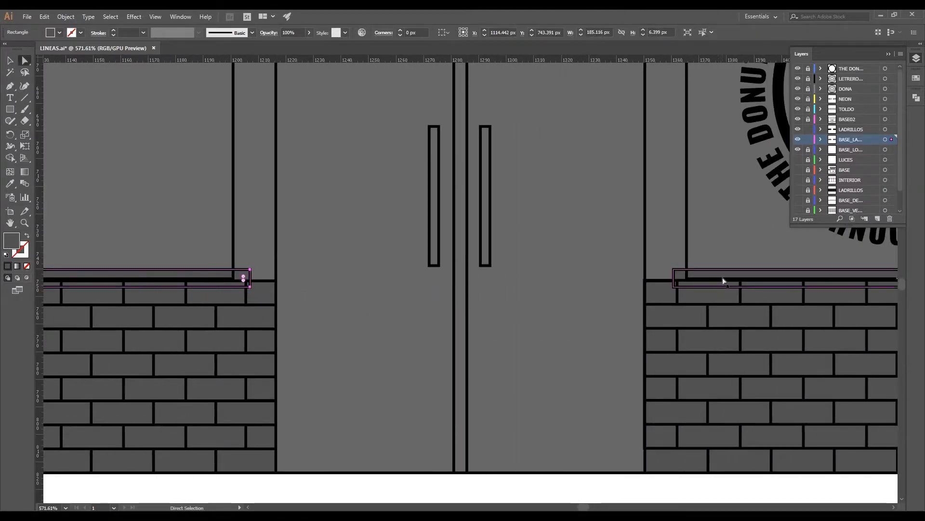
left_click(723, 280)
double_click(7, 244)
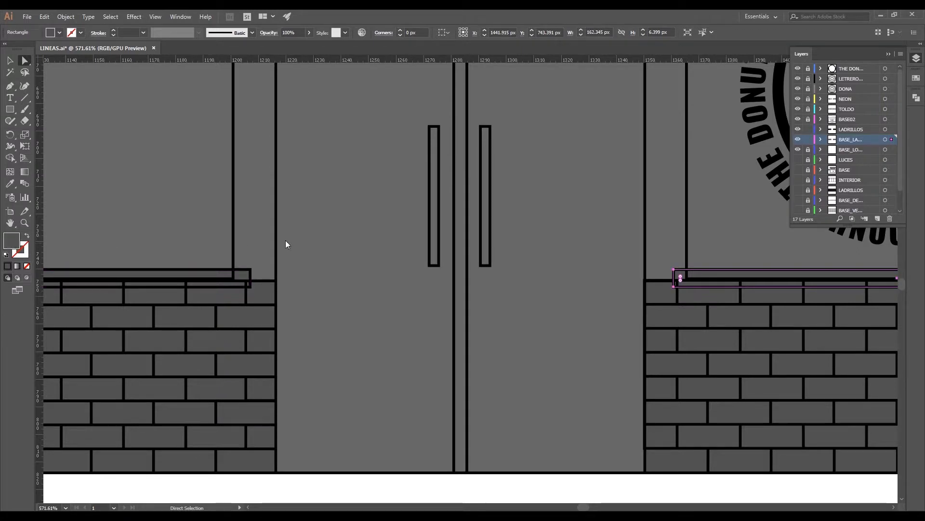
left_click_drag(362, 289, 338, 313)
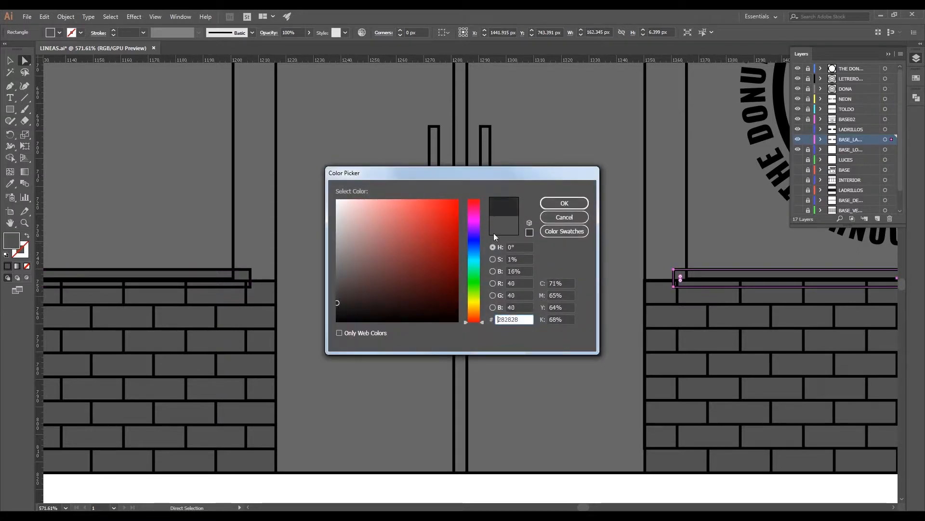
left_click(563, 203)
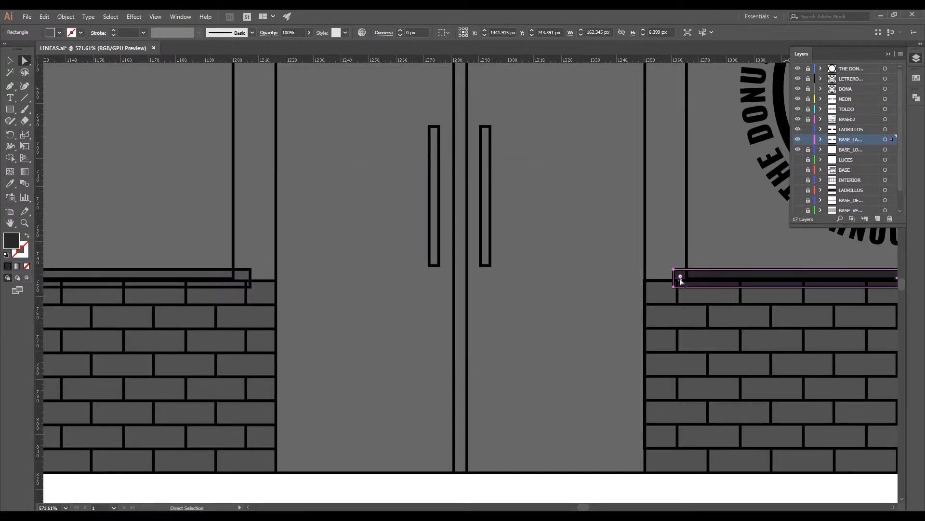
Match the left window sill rectangle's fill to the right sill with the Eyedropper, and deselect it
left_click(243, 279)
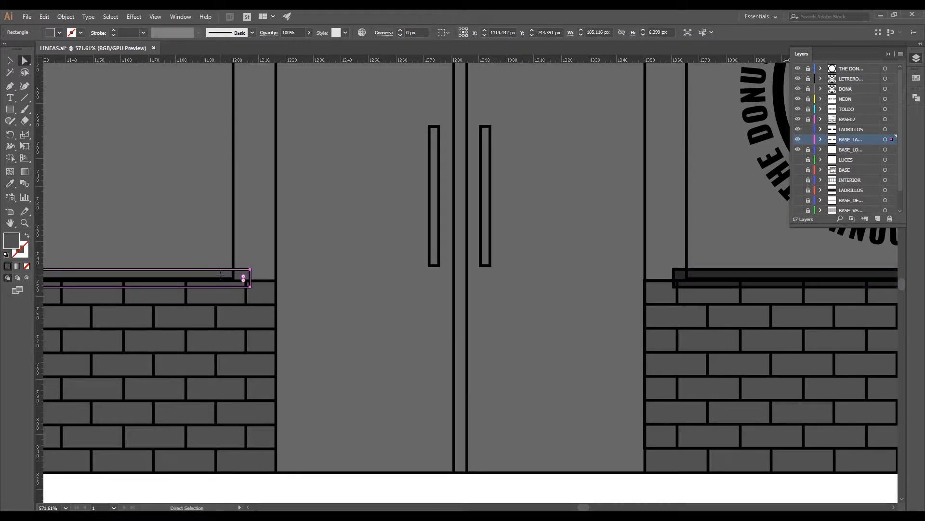
key("i")
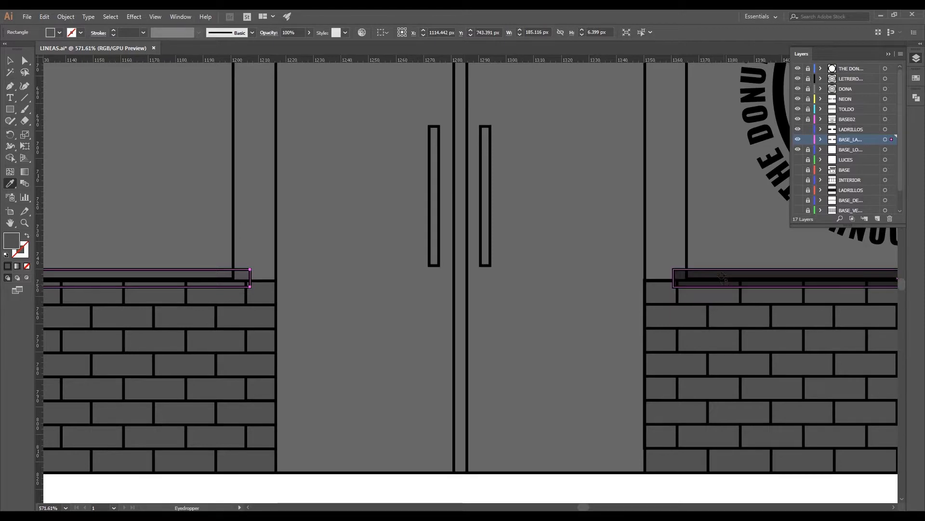
left_click(762, 274)
key("a")
left_click(530, 263)
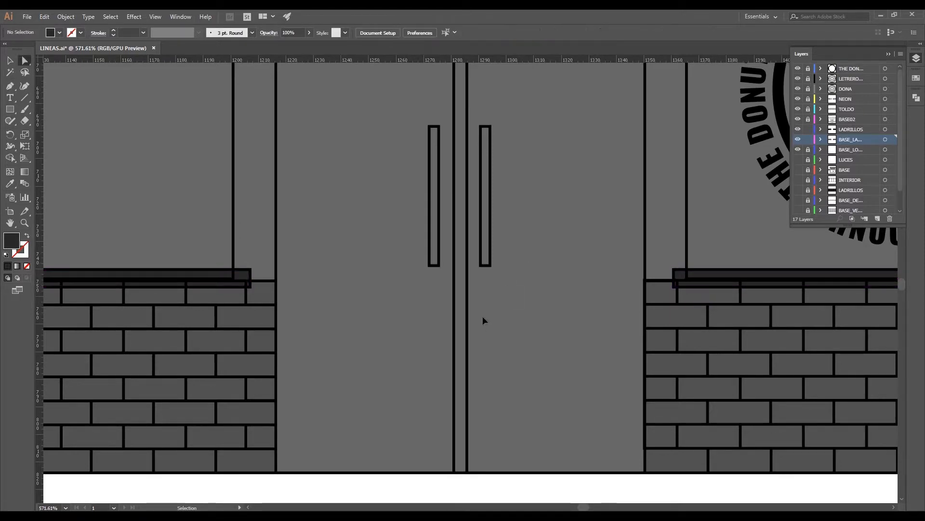
Lock the BASE_LA layer holding the brick bases and add a layer above BASE02 with a name beginning with BASE_TO
left_click(485, 335, "ctrl+alt")
left_click(485, 334, "ctrl+alt")
left_click(485, 335, "ctrl+alt")
left_click(484, 334, "ctrl+alt")
left_click_drag(492, 275, 474, 363)
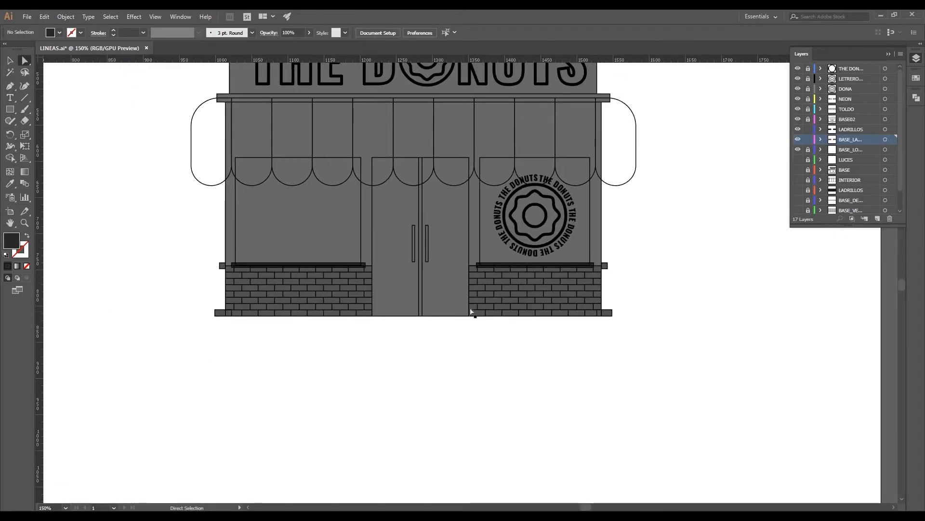
left_click_drag(441, 226, 452, 297)
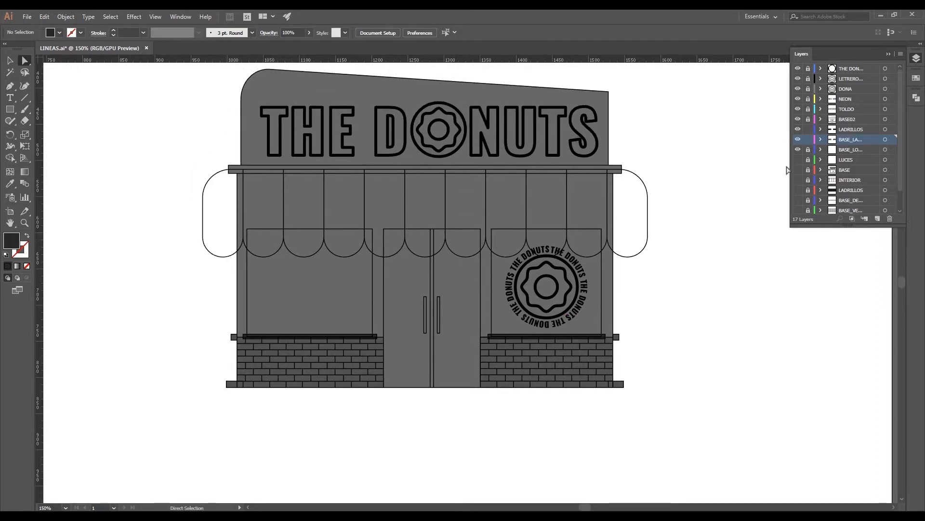
left_click(810, 139)
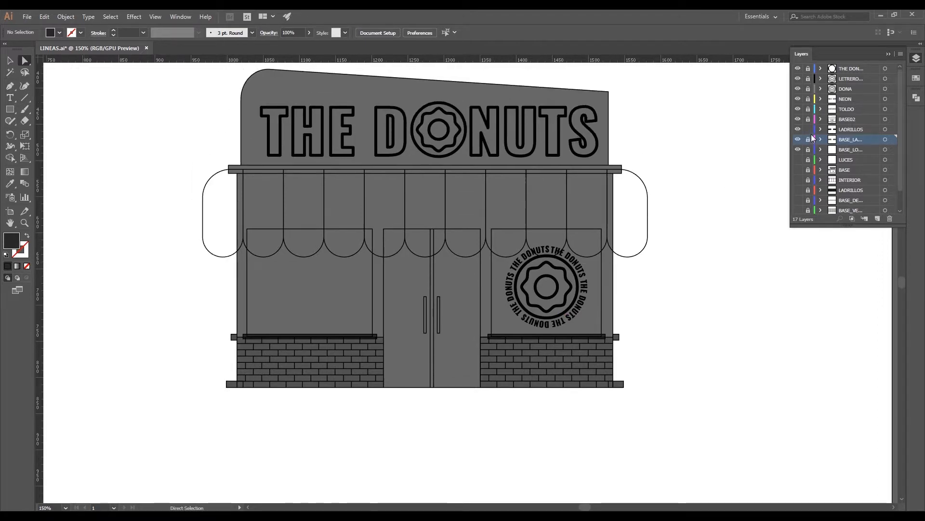
left_click(860, 120)
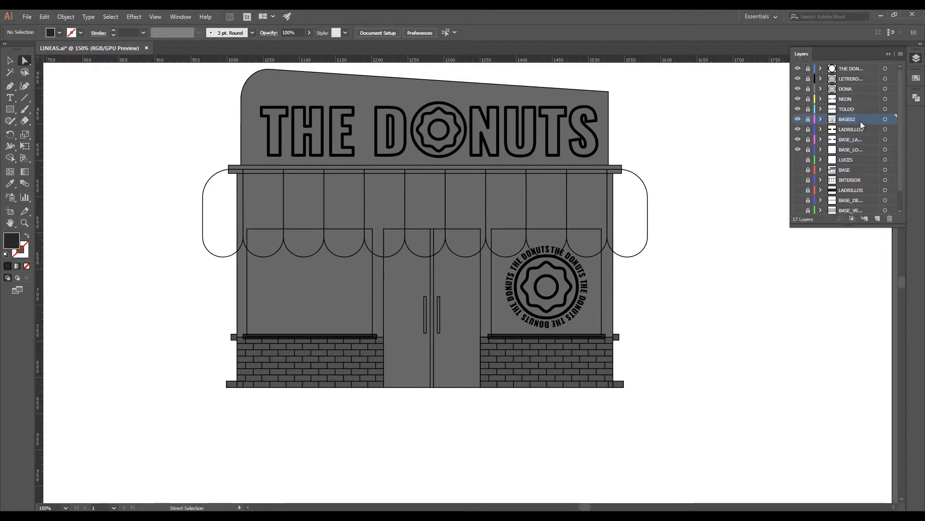
left_click(879, 219)
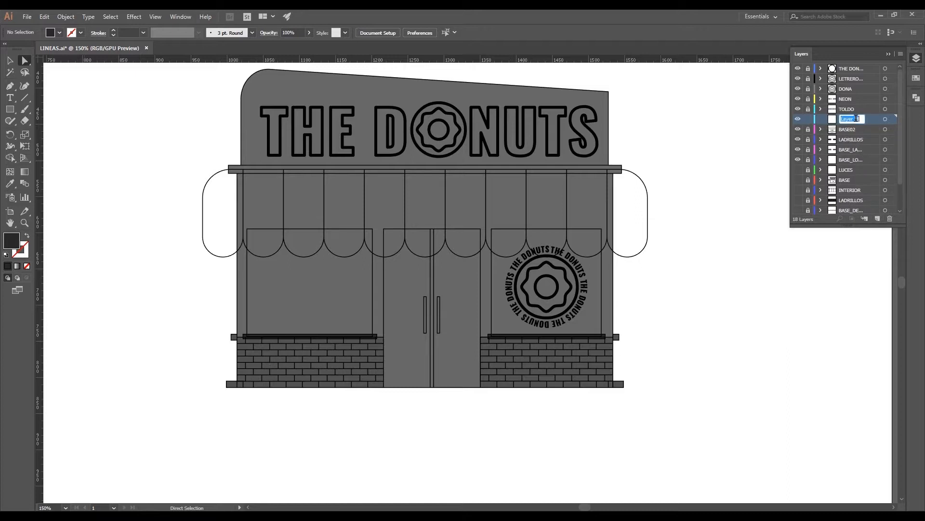
type("TO...")
key("Return")
Select and copy all the awning strip outlines on the TOLDO layer
scroll(324, 237, "up", 2)
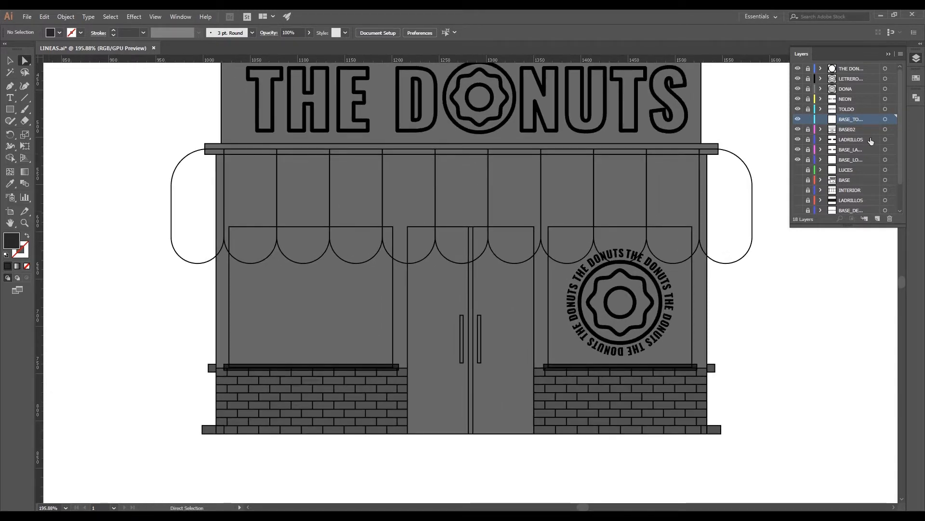
left_click(753, 179)
left_click(764, 189)
left_click_drag(763, 171, 99, 200)
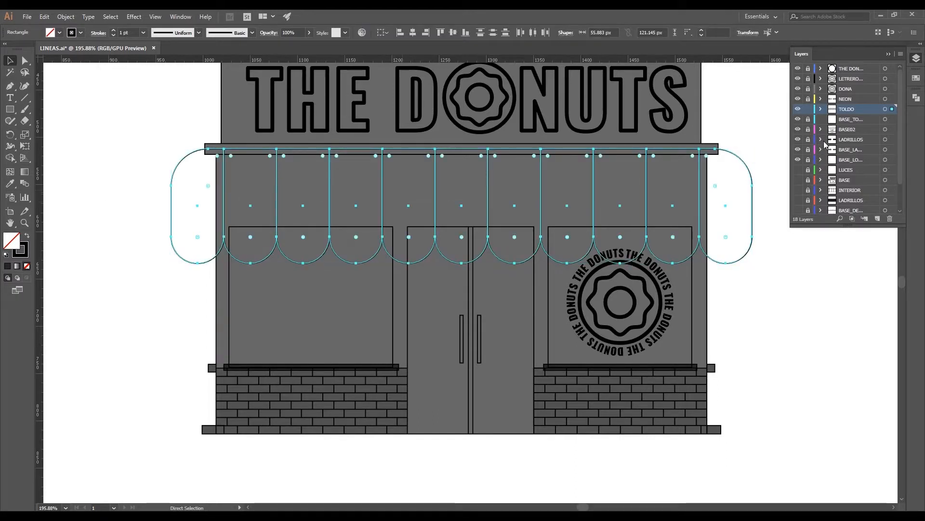
Paste the copied awning strips in place on the BASE_TO layer and swap their stroke and fill to make them solid black
left_click(808, 110)
left_click(808, 119)
left_click(858, 120)
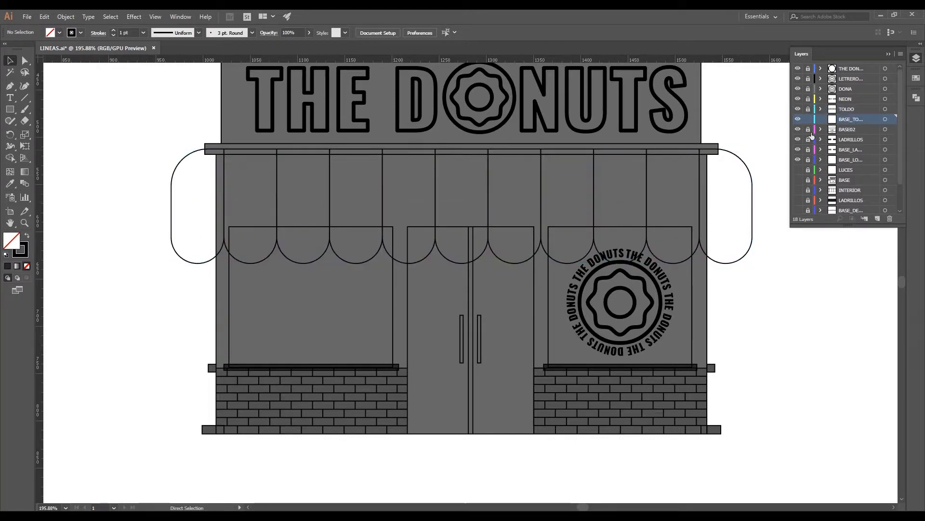
key("ctrl+f")
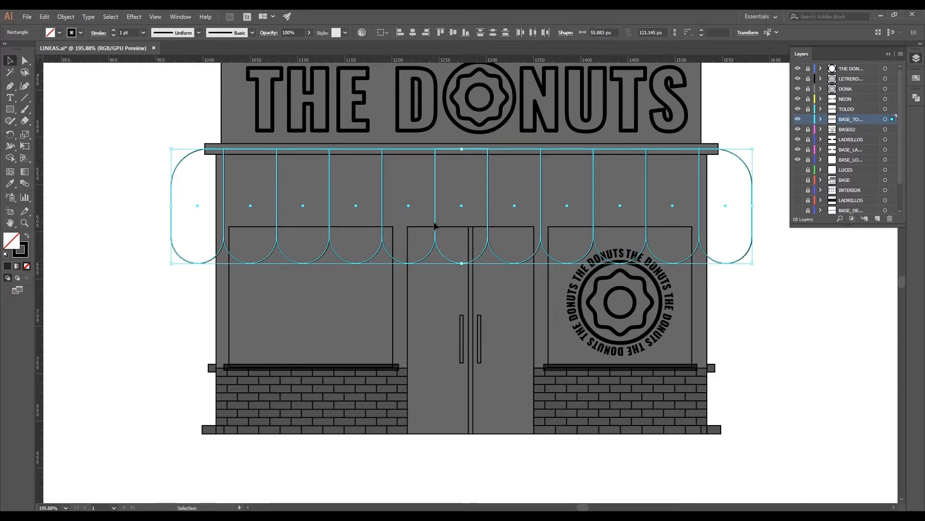
key("shift+x")
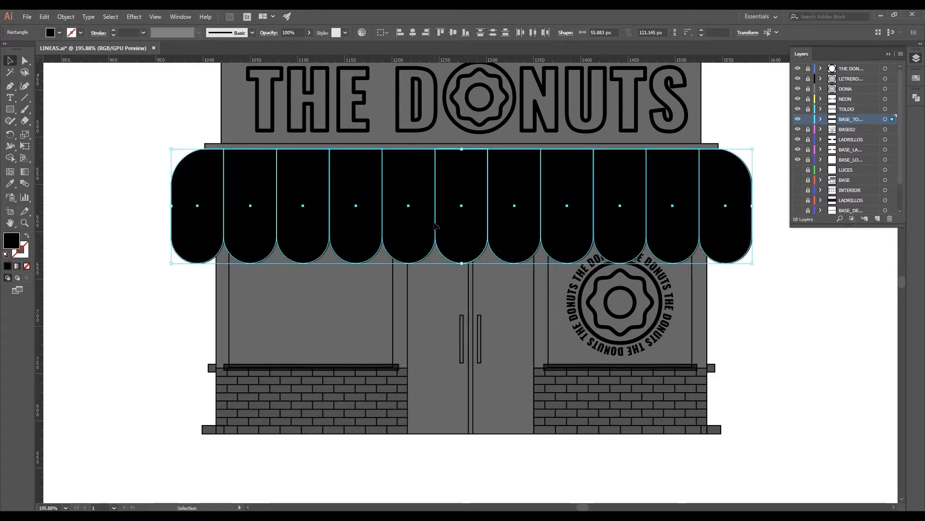
left_click(749, 274)
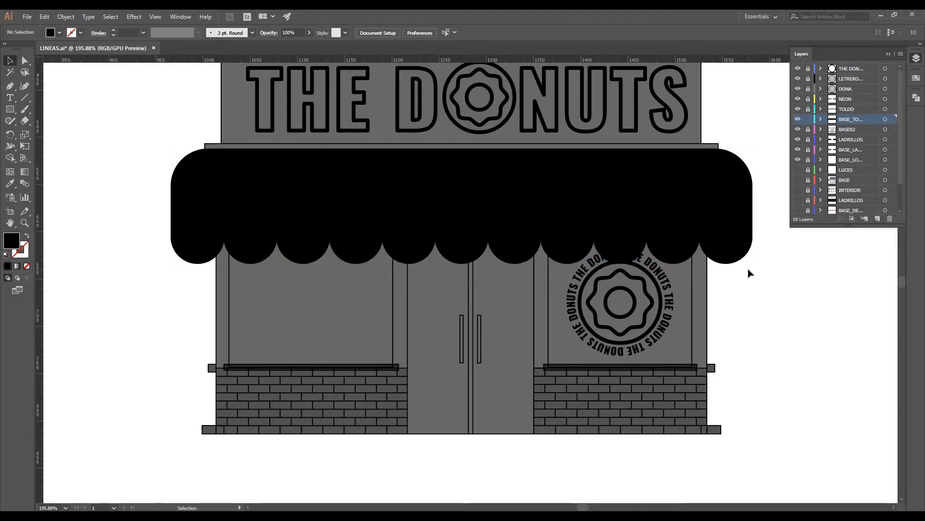
Select every second awning strip, five in all, and apply the appearance sampled at the upper-left corner of the right brick wall
left_click(671, 215, "ctrl")
left_click(577, 206, "ctrl+shift")
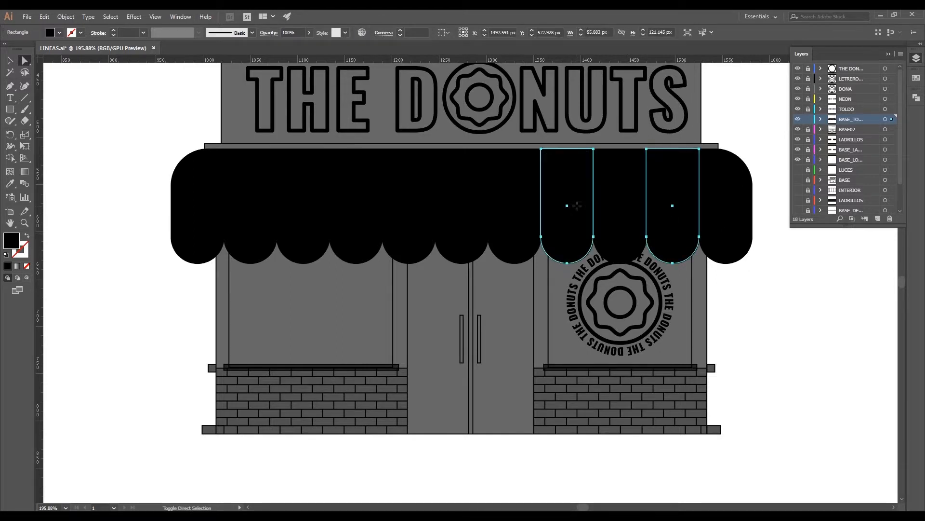
left_click(477, 209, "ctrl+shift")
left_click(369, 209, "ctrl+shift")
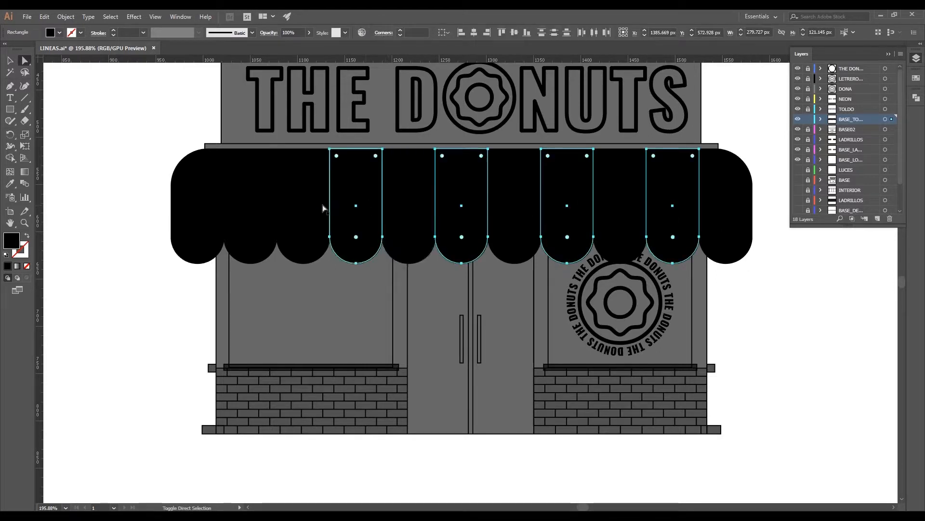
left_click(254, 209, "ctrl+shift")
key("i")
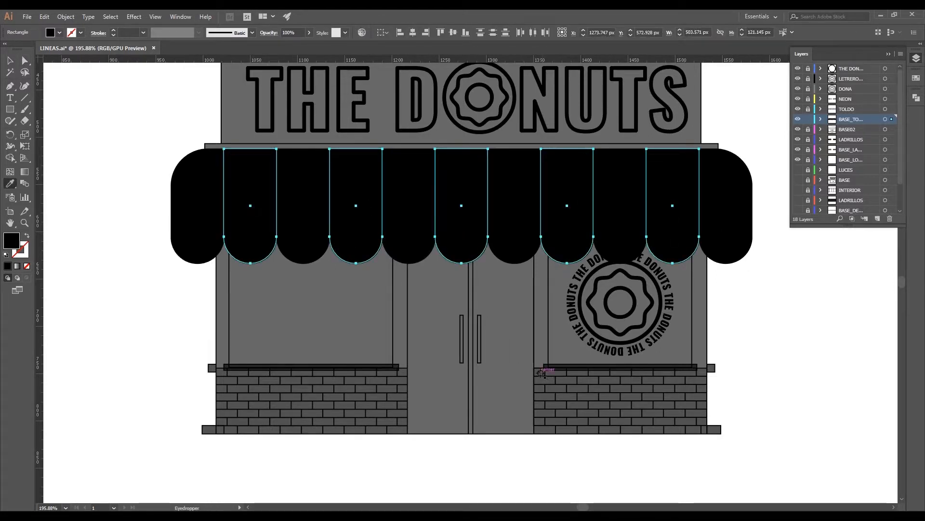
left_click(541, 372)
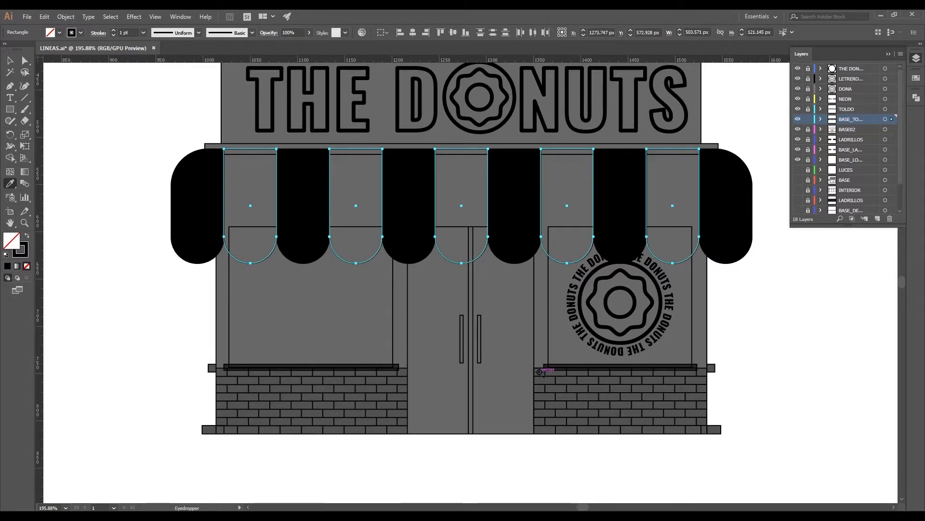
Apply the brick wall's gray fill to the five selected awning strips, and match the six remaining black strips to them
left_click(703, 381)
left_click(755, 251, "ctrl")
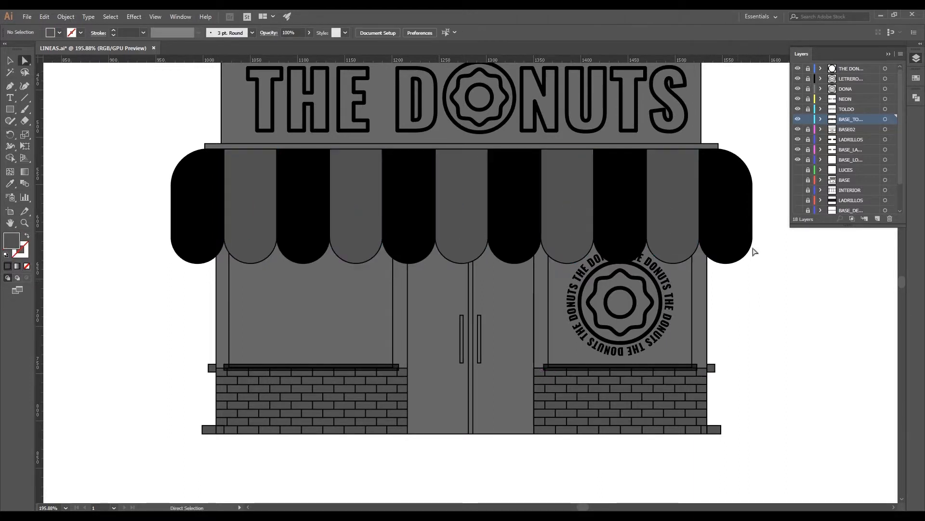
left_click(730, 227)
left_click(626, 207, "shift")
left_click(514, 203, "shift")
left_click(420, 200, "shift")
left_click(303, 193, "shift")
left_click(193, 183, "shift")
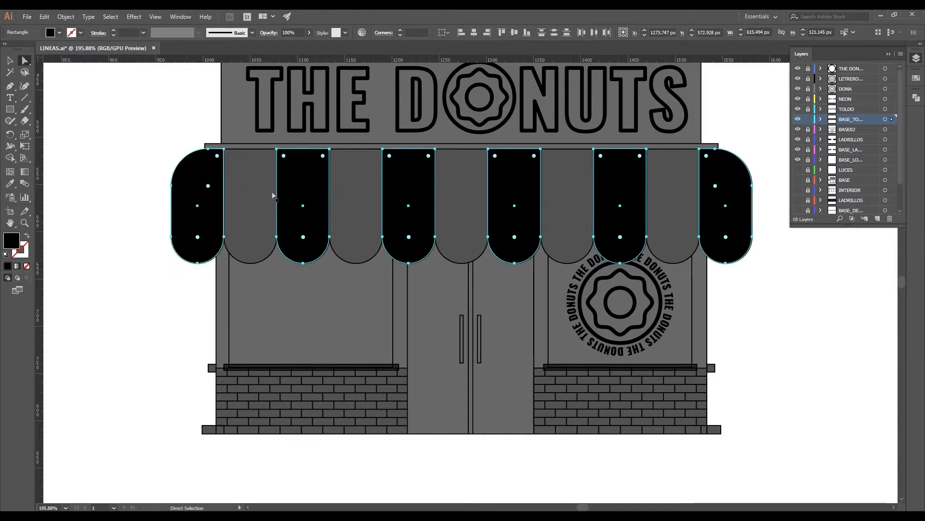
key("i")
left_click(273, 196)
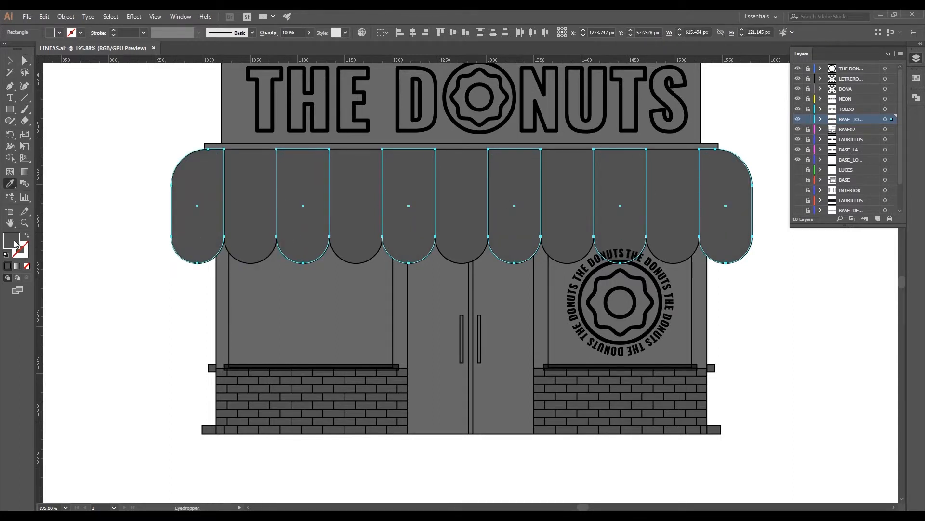
Set the fill of the six selected awning strips to a slightly lighter neutral gray and deselect them
double_click(13, 240)
left_click(564, 203)
double_click(13, 241)
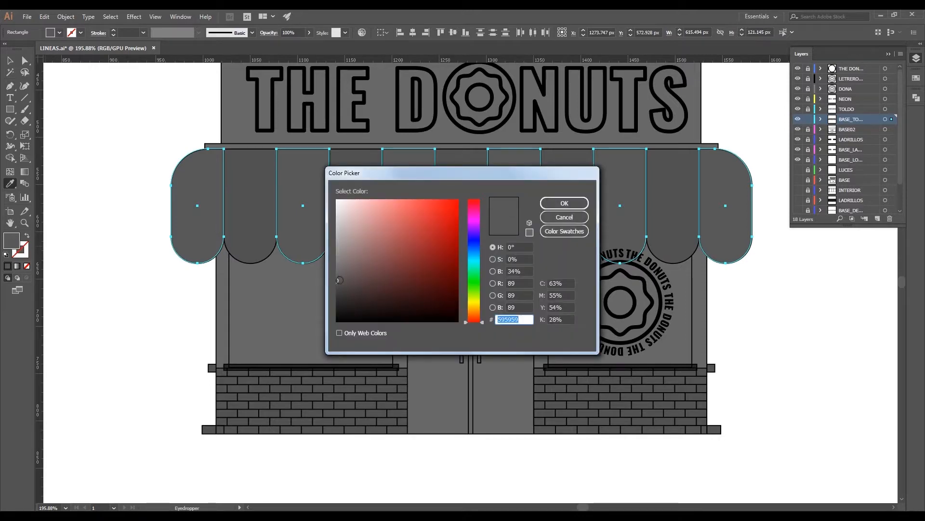
left_click(339, 274)
left_click(565, 203)
key("a")
left_click(805, 331)
key("ctrl+minus")
key("ctrl+minus")
key("ctrl+minus")
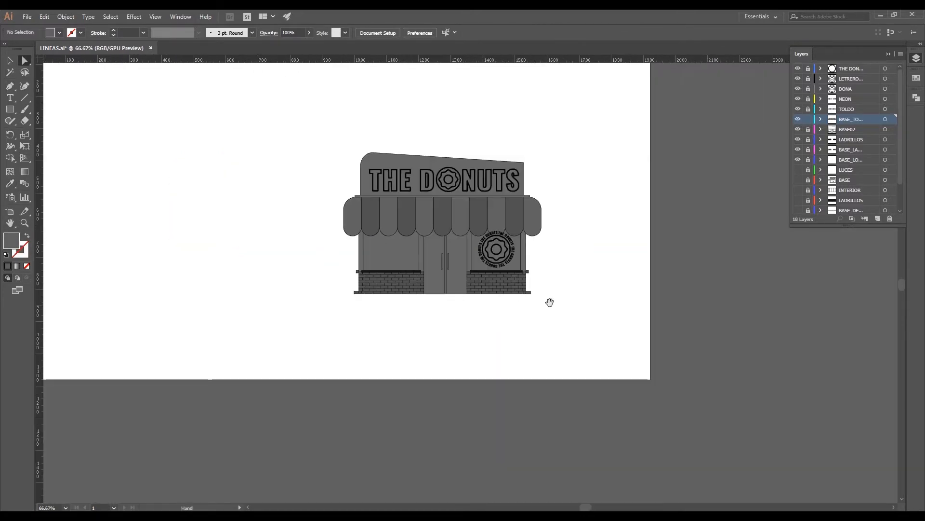
left_click_drag(441, 290, 577, 308)
left_click_drag(348, 333, 377, 283)
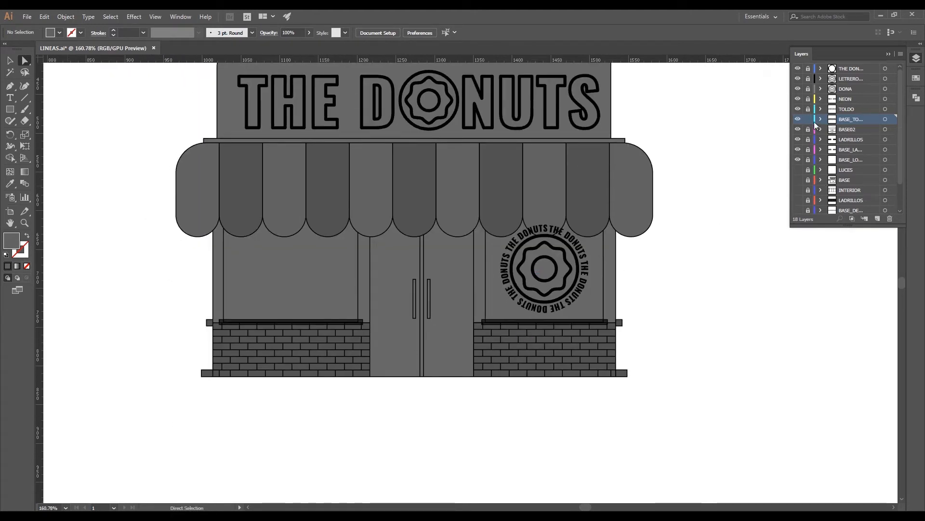
Lock the awning base layer and add a layer named BASE_INTERIOR above the brick base layer BASE_LA
left_click(859, 149)
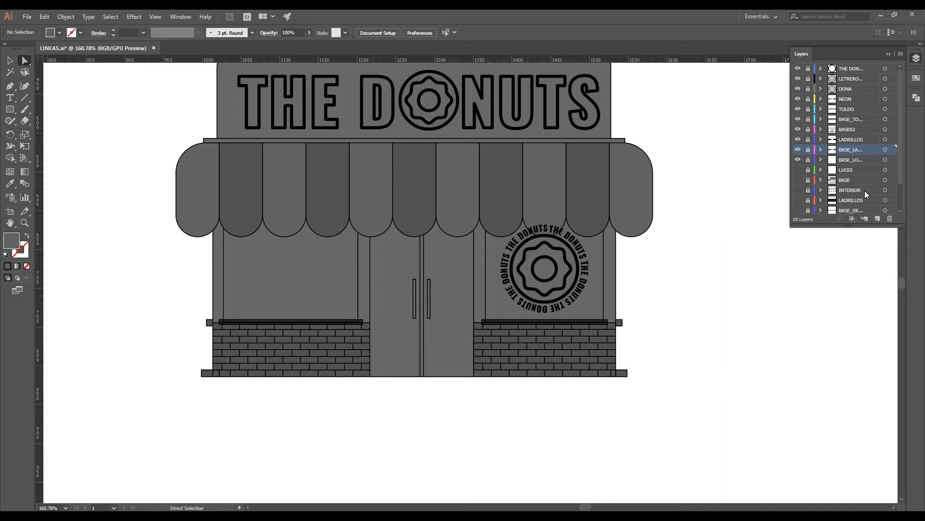
left_click(876, 218)
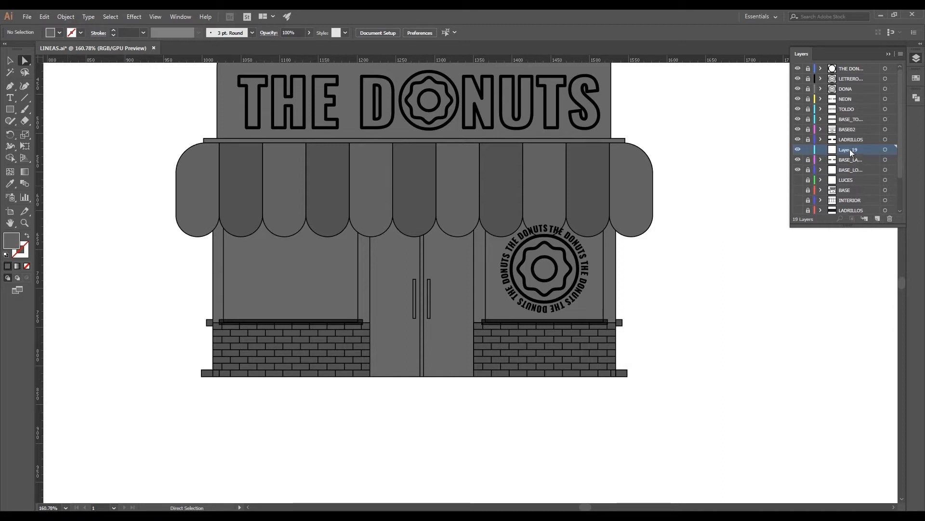
double_click(850, 151)
type("INTERIOR")
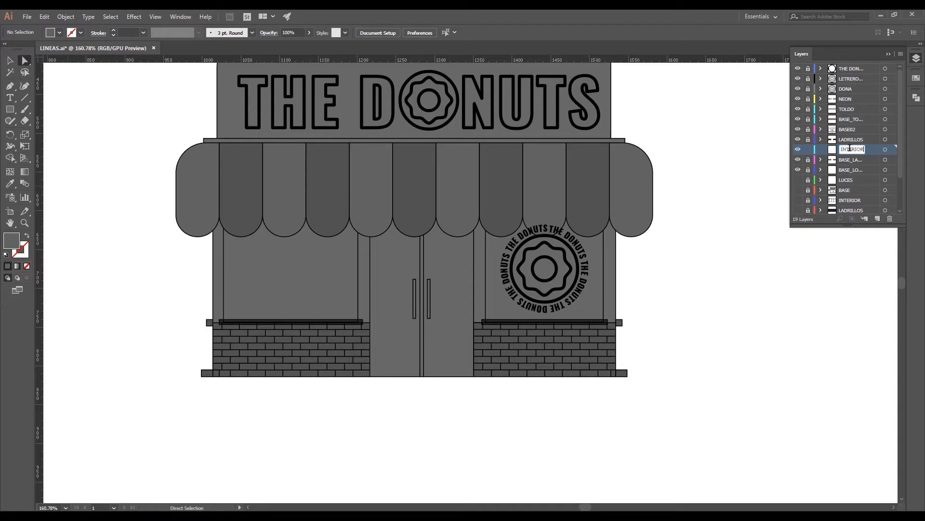
key("BackSpace")
key("BackSpace")
type("BAS")
key("Return")
Hide the awning base layer, and select and copy the outlines of both windows and the double door on BASE02
left_click(799, 128)
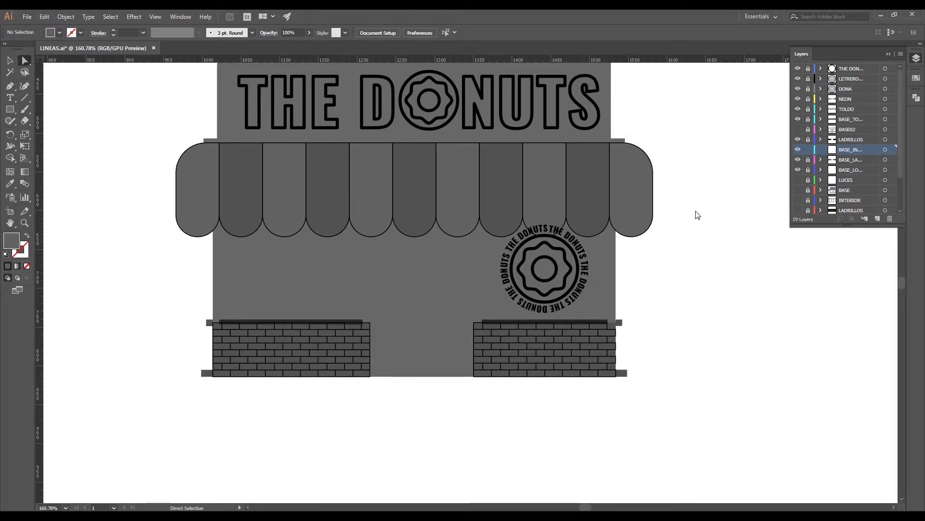
left_click(799, 128)
left_click(798, 119)
left_click_drag(335, 258, 424, 265)
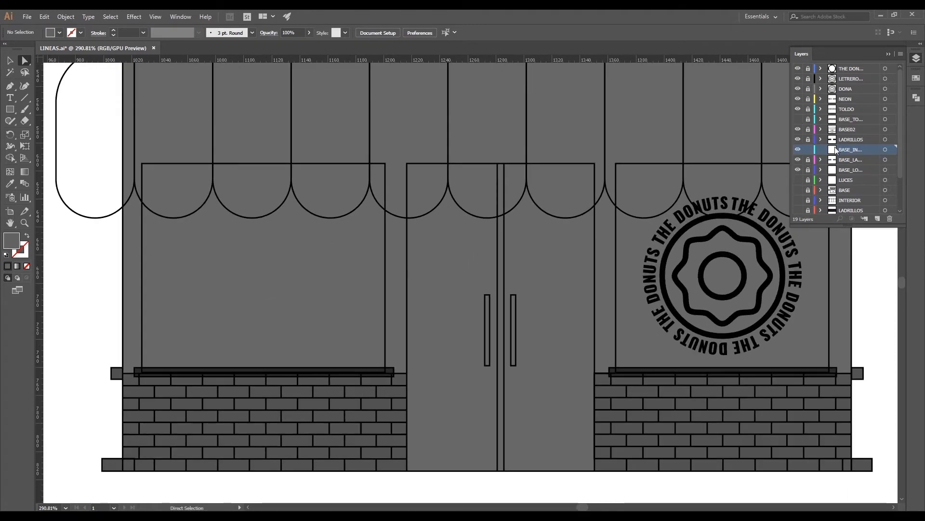
left_click(652, 163)
left_click(548, 163, "shift")
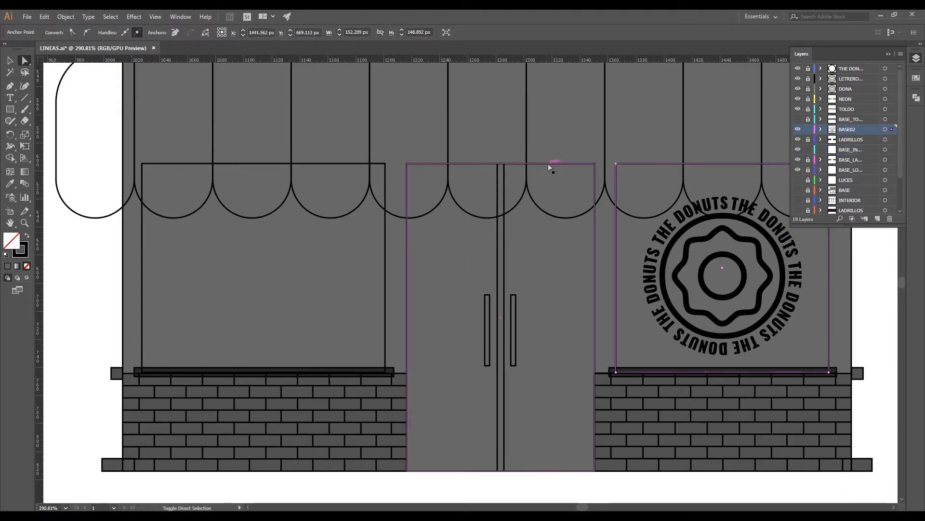
left_click(351, 164, "shift")
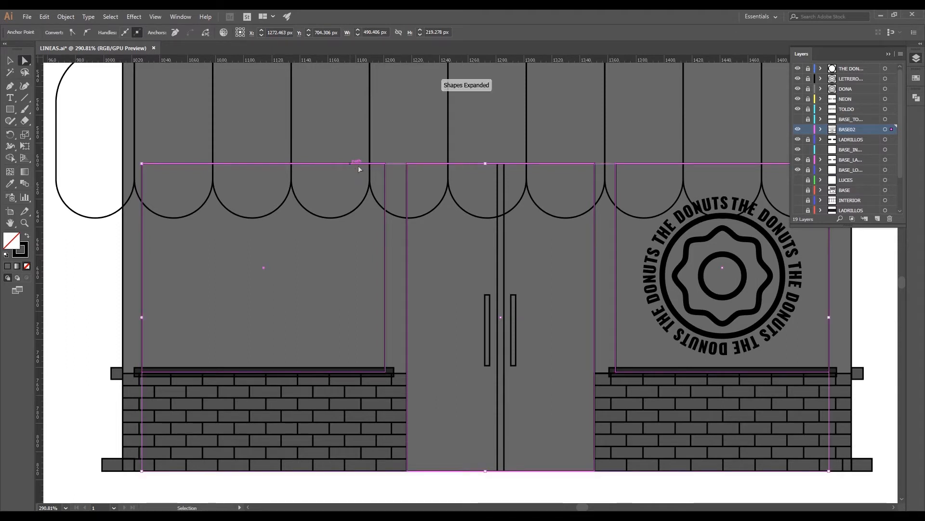
Paste the copied window and door outlines in place on the BASE_INTERIOR layer and swap their stroke and fill
left_click(846, 149)
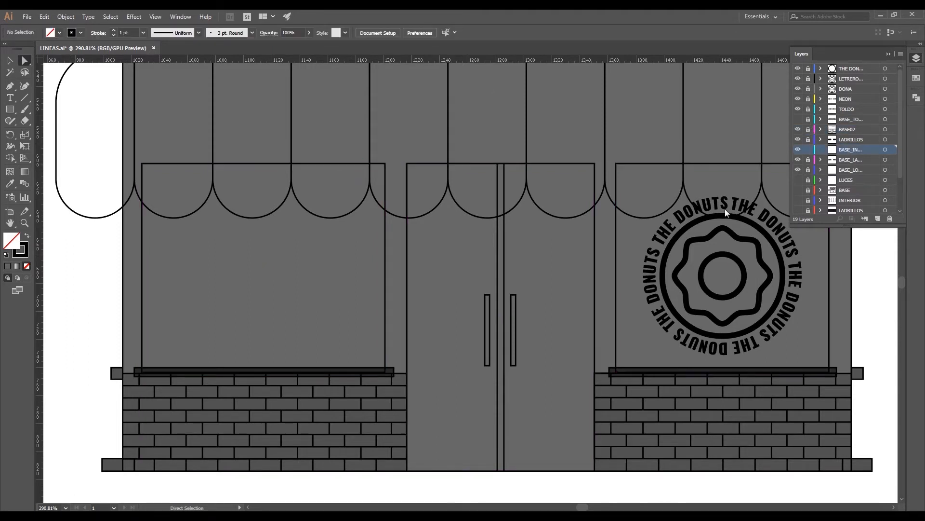
key("ctrl+a")
key("v")
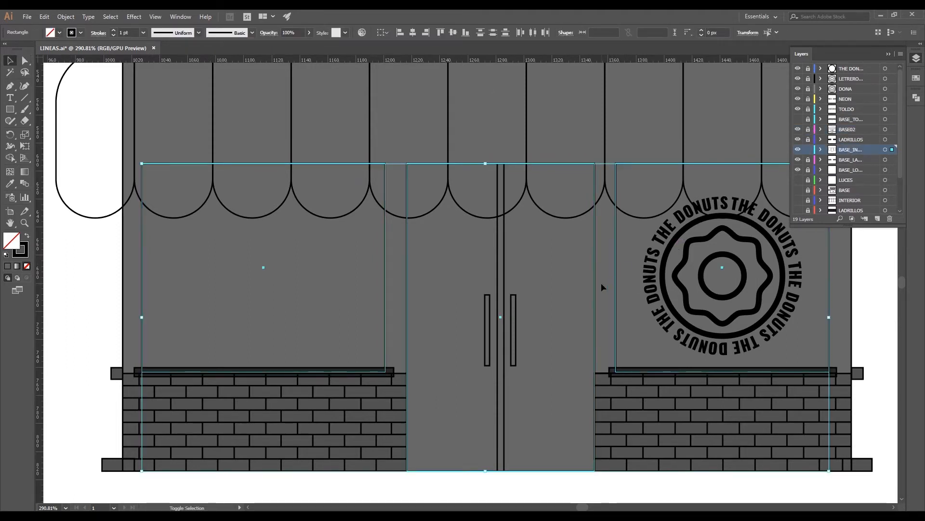
key("shift+x")
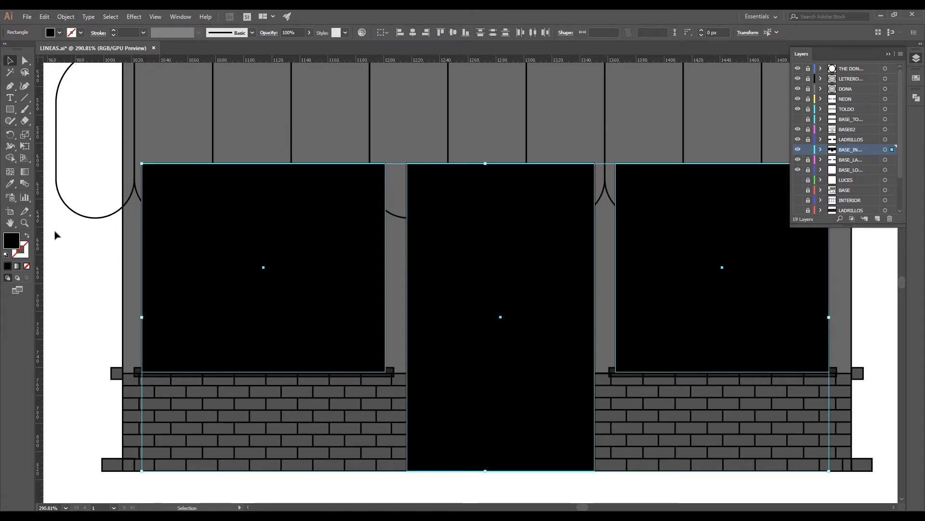
Change the fill of the window and door shapes to a light neutral gray and deselect them
double_click(11, 240)
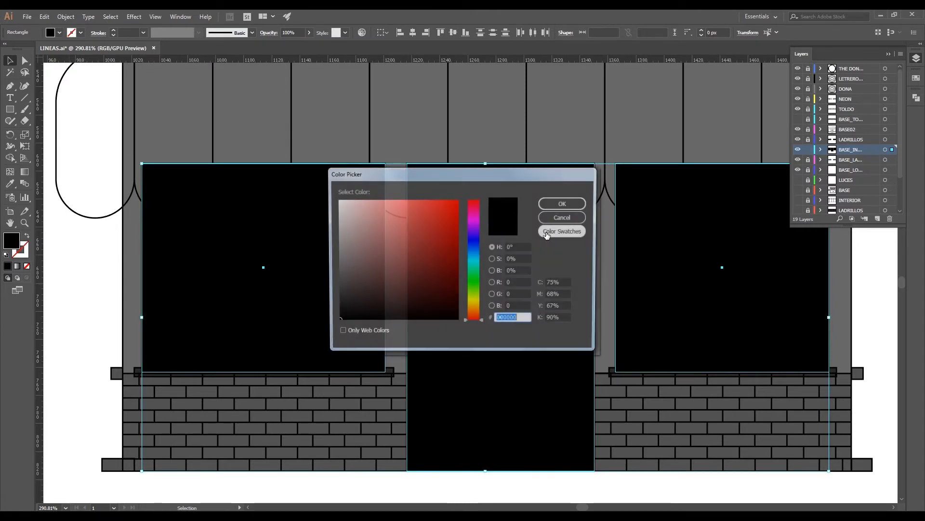
left_click(337, 243)
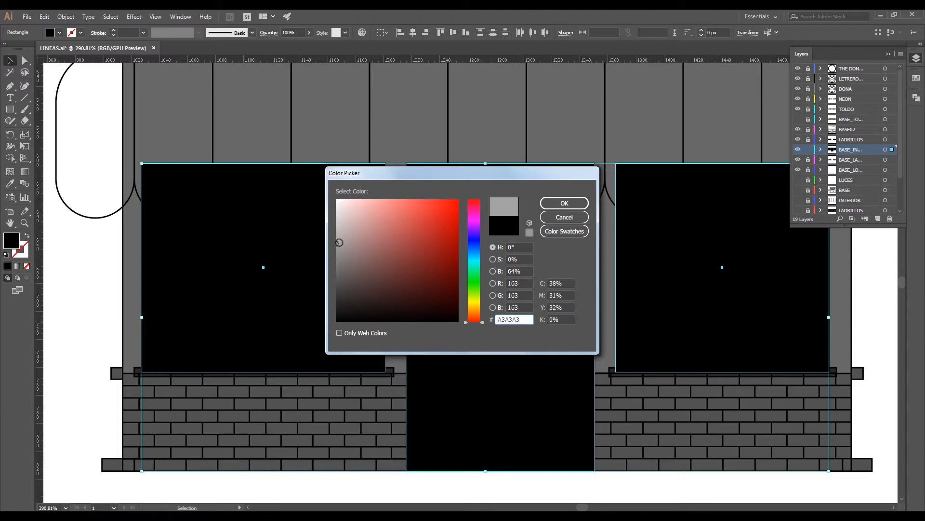
left_click(333, 220)
left_click(559, 203)
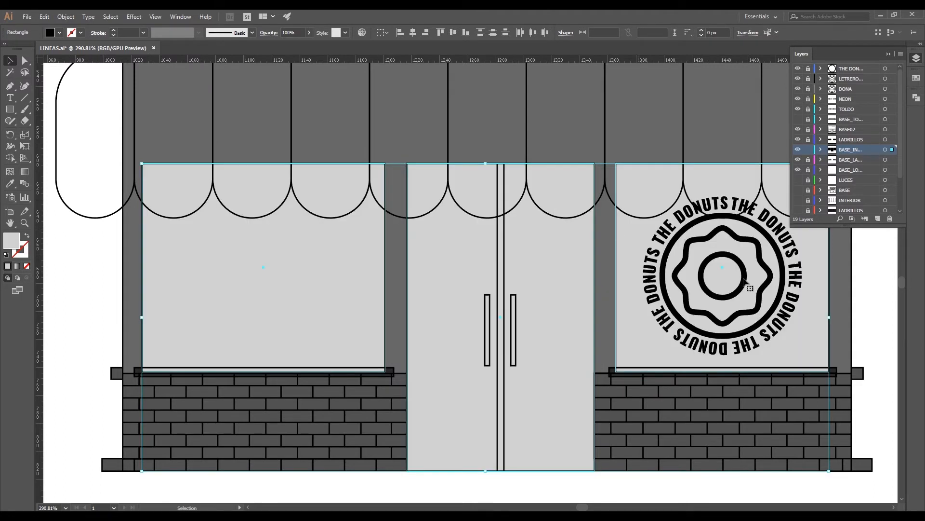
left_click(878, 311)
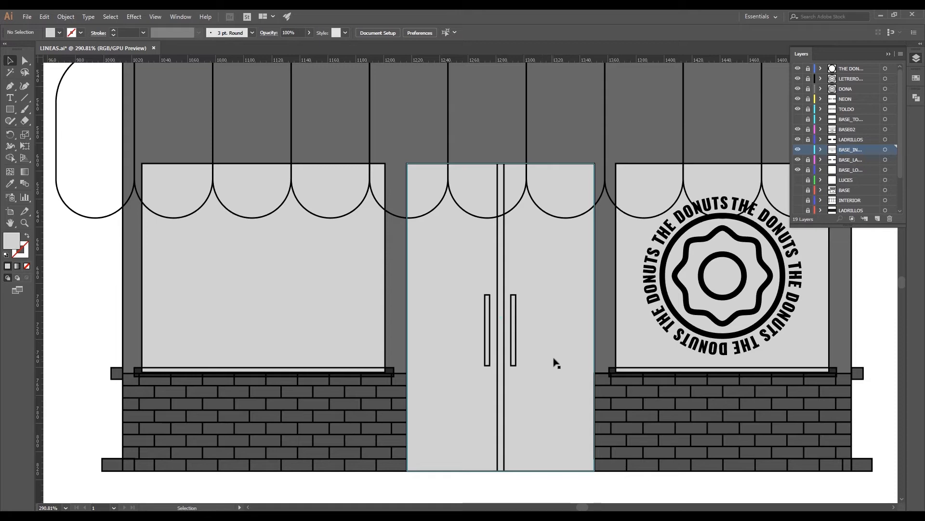
Lock the BASE_INTERIOR layer and add a layer named DETALLES directly above it
left_click_drag(551, 379, 506, 372)
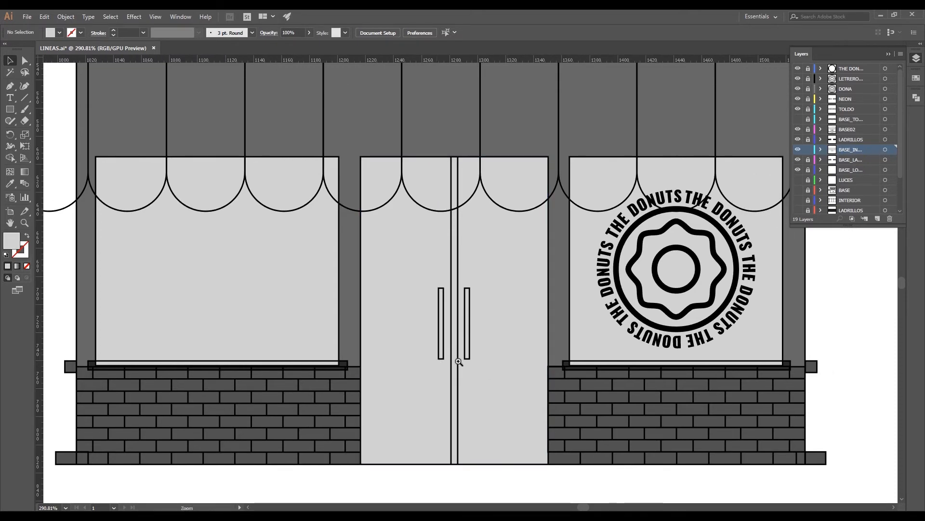
left_click_drag(437, 362, 531, 370)
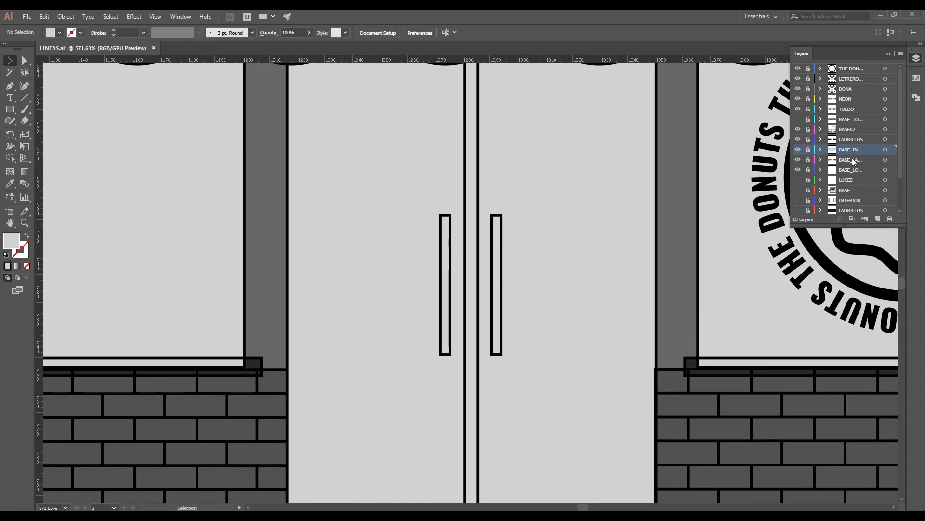
left_click(878, 219)
double_click(848, 150)
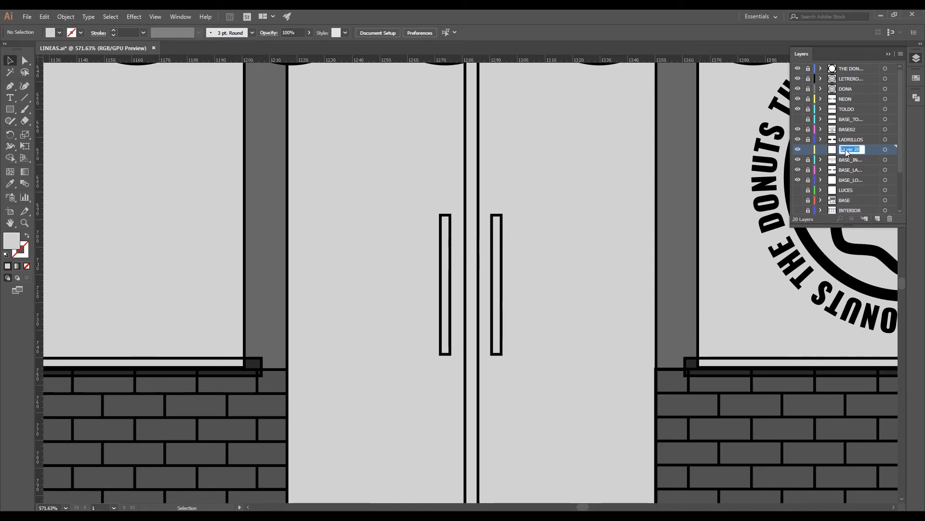
type("DETALLES")
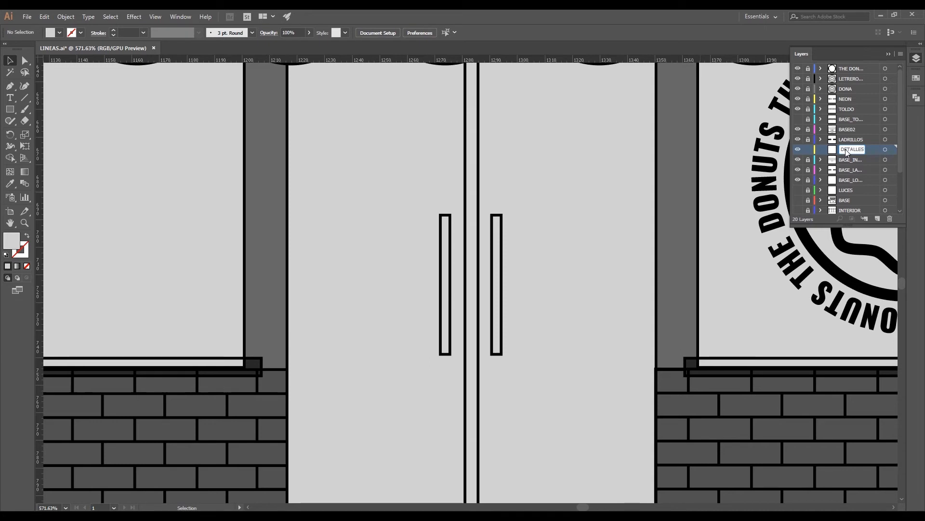
key("Return")
Unlock BASE02 and copy the outlines of both door handles and the narrow strip between the doors
scroll(510, 281, "up", 2)
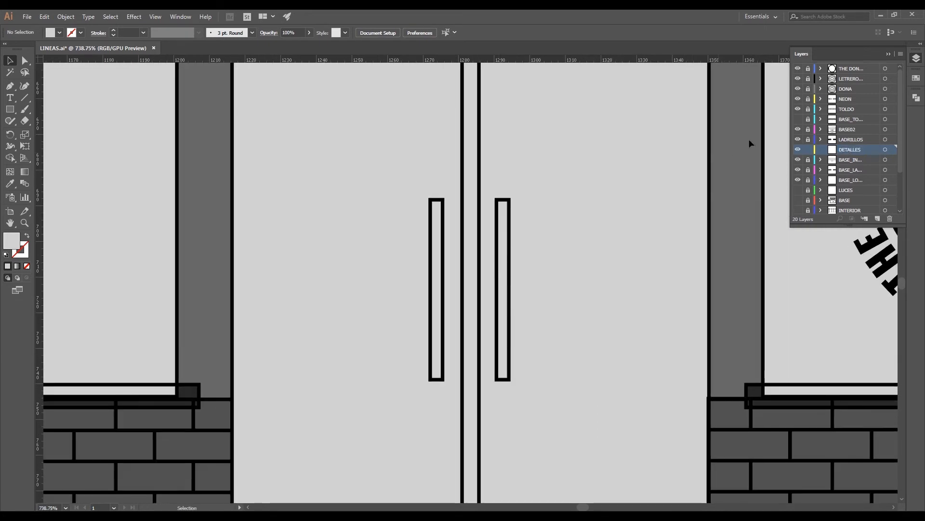
left_click(809, 131)
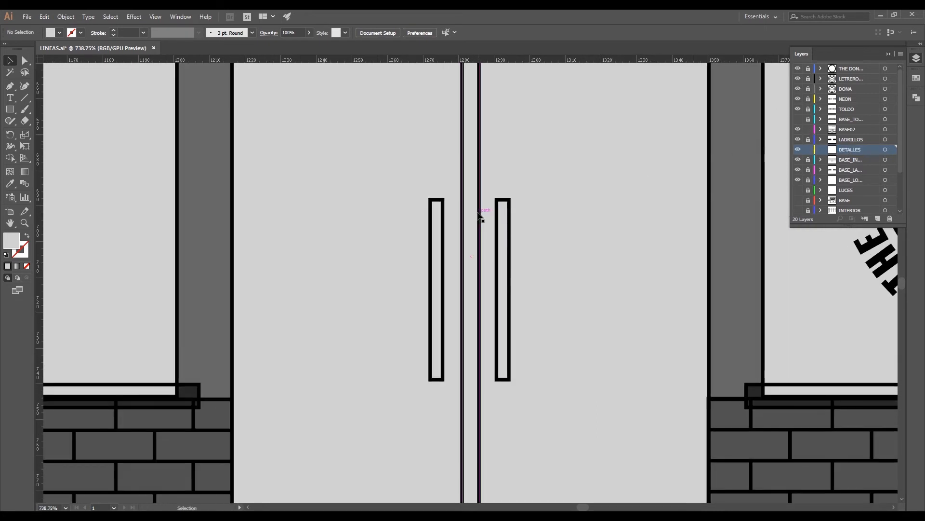
left_click(499, 215)
left_click(443, 217, "shift")
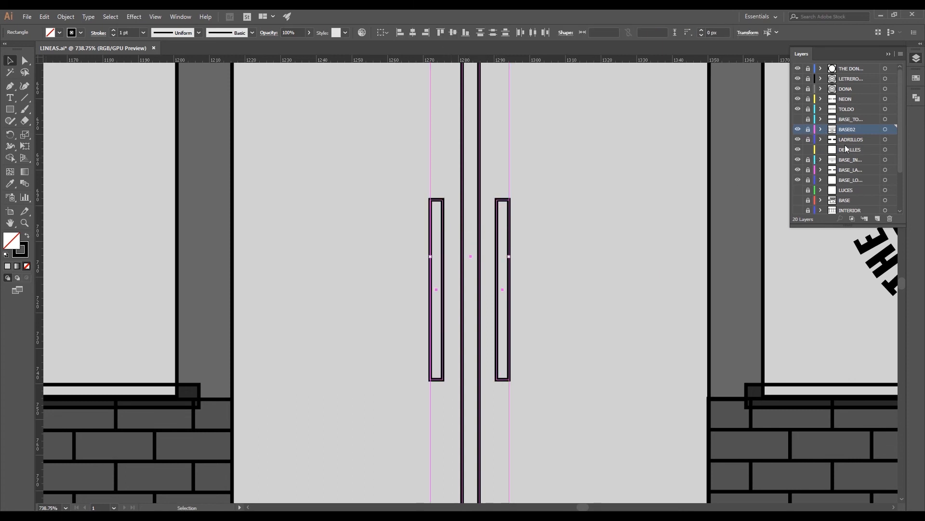
Paste the handles and center strip in place on DETALLES, swap their stroke and fill, and apply the window sill's dark gray
left_click(843, 150)
key("ctrl+shift+v")
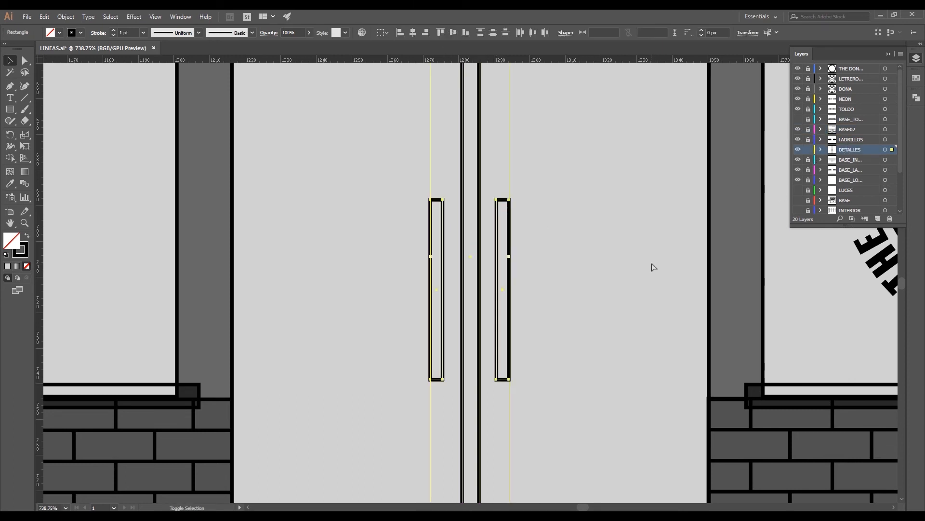
key("shift+x")
key("i")
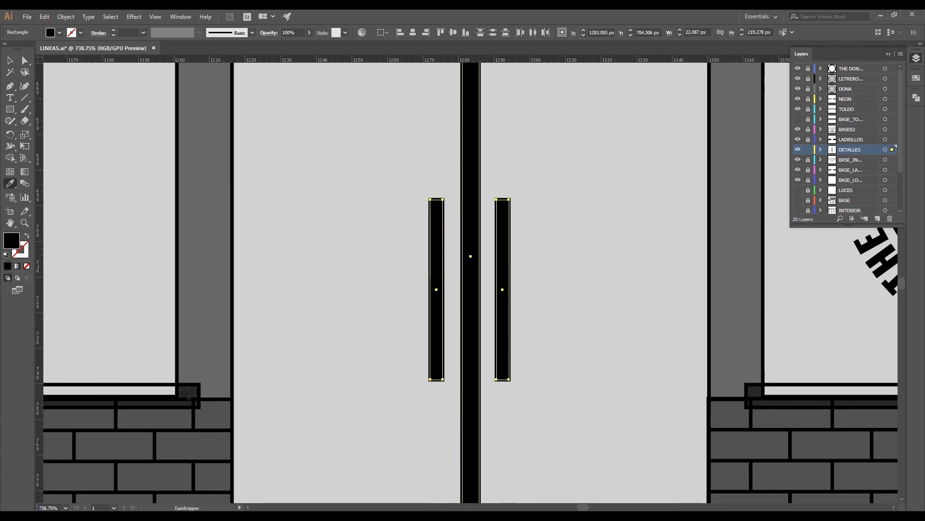
left_click(184, 392)
Deselect the door details, show the awning base layer again and bring the whole storefront into view
key("a")
left_click(488, 316, "ctrl+alt")
left_click(487, 315, "ctrl+alt")
left_click(487, 316, "ctrl+alt")
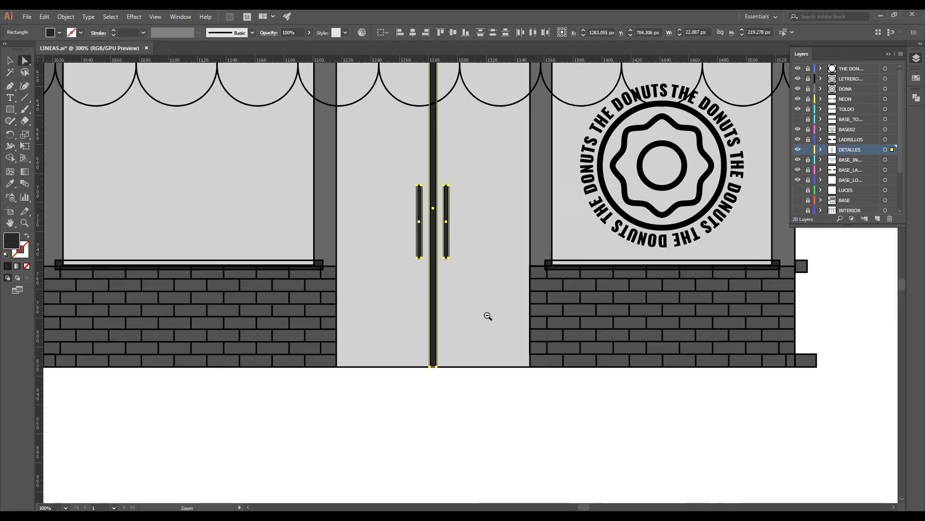
left_click(487, 315, "ctrl+alt")
left_click(487, 316, "ctrl+alt")
left_click(525, 331)
left_click_drag(564, 264, 586, 373)
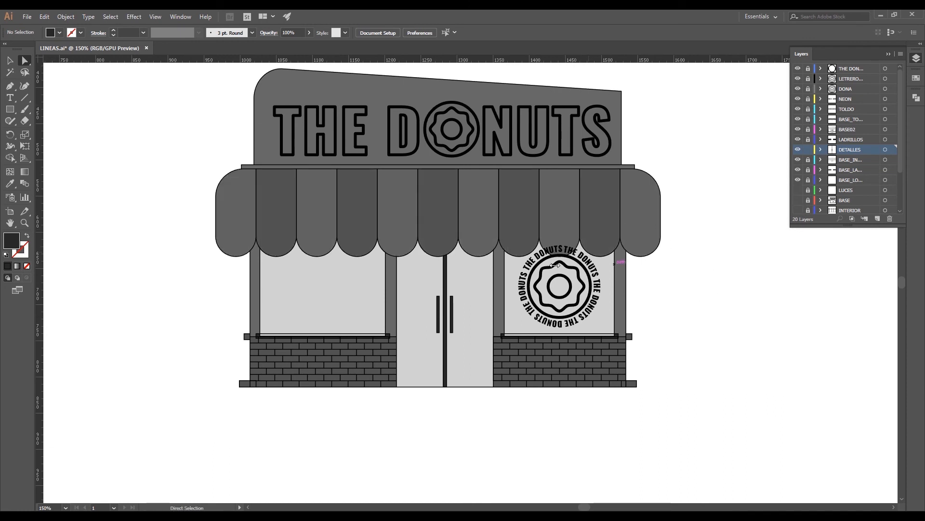
left_click_drag(527, 284, 573, 342)
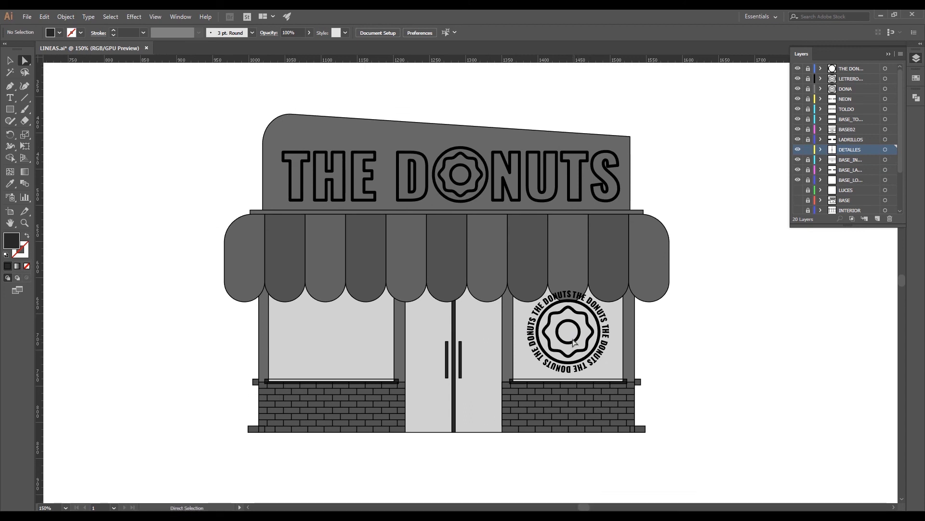